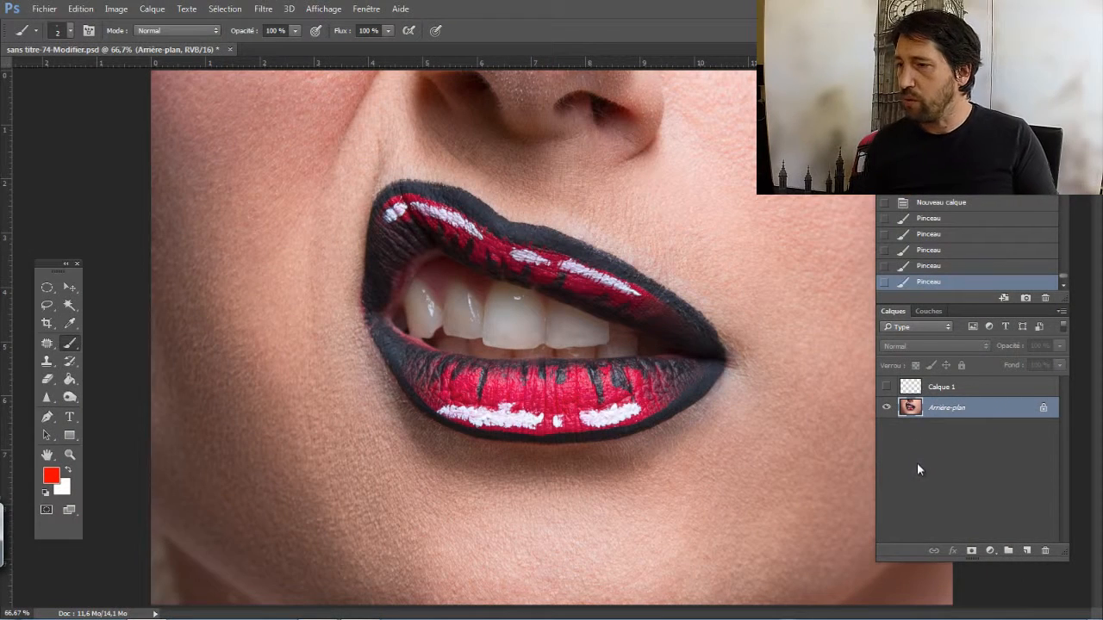
Duplicate the background layer twice, hide the upper copy and make Arrière-plan copie the active layer.
key(ctrl+j)
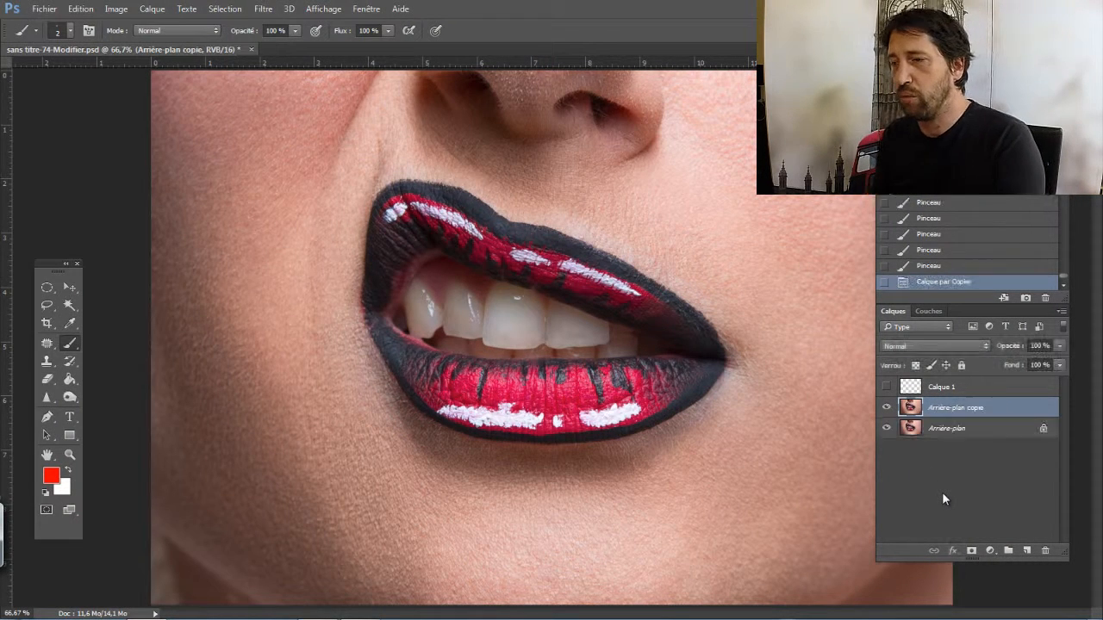
key(ctrl+j)
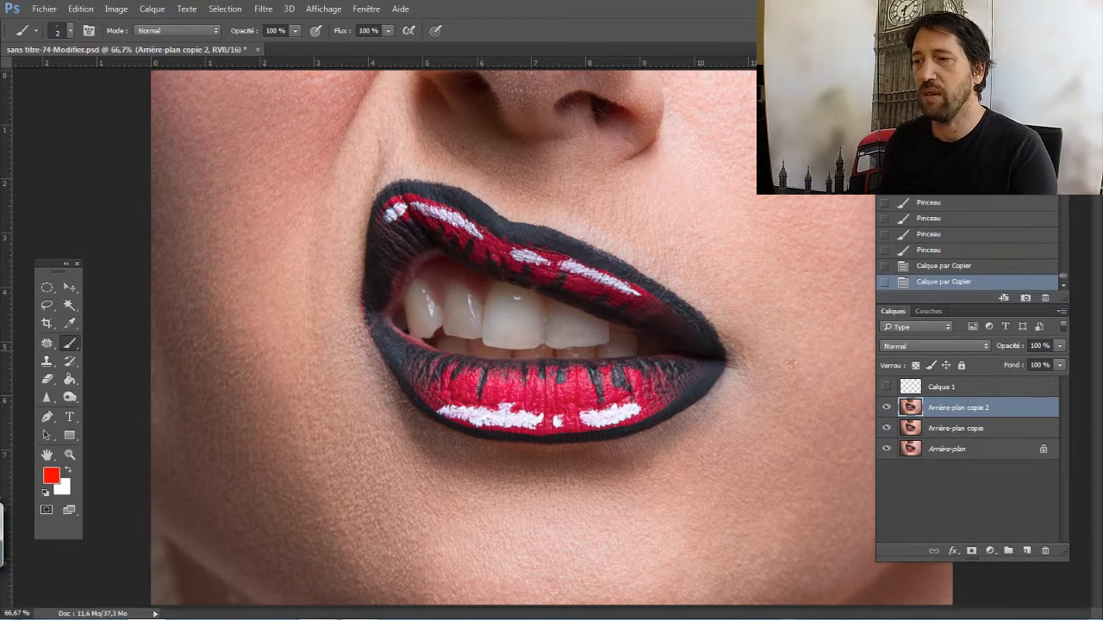
click(955, 429)
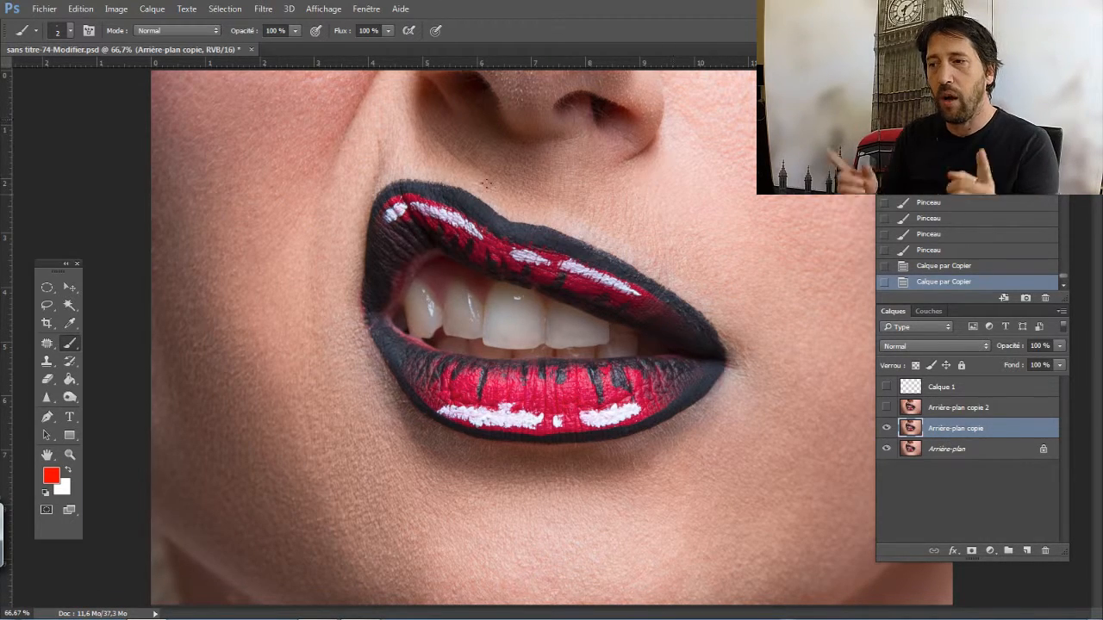
Open the Accentuation sharpening filter for the Arrière-plan copie layer and view the image at 100%.
click(263, 9)
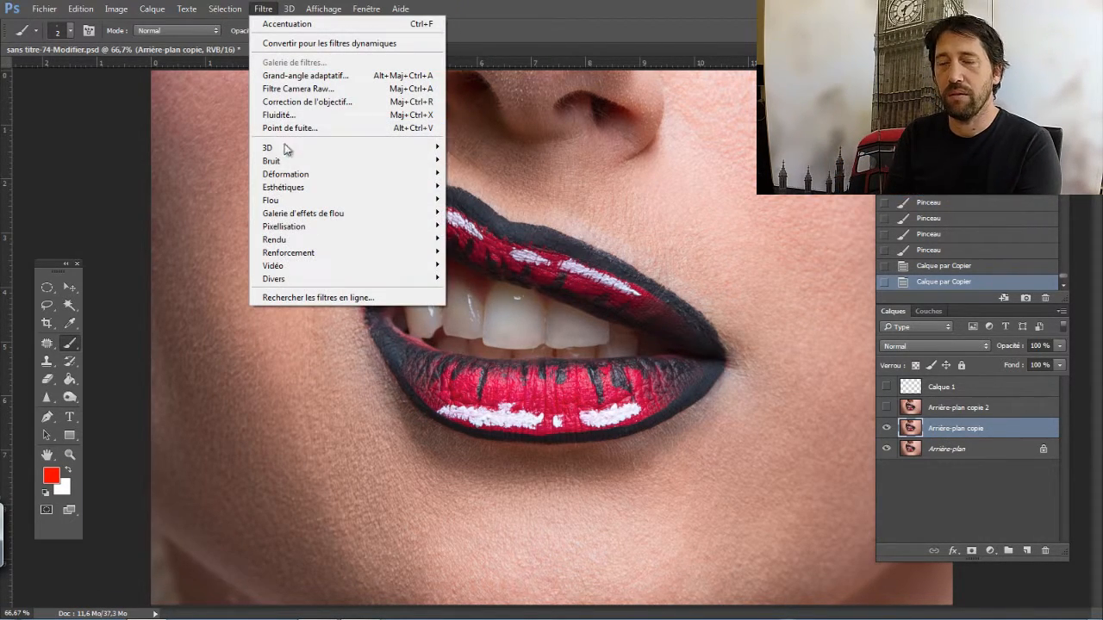
mouse_move(293, 255)
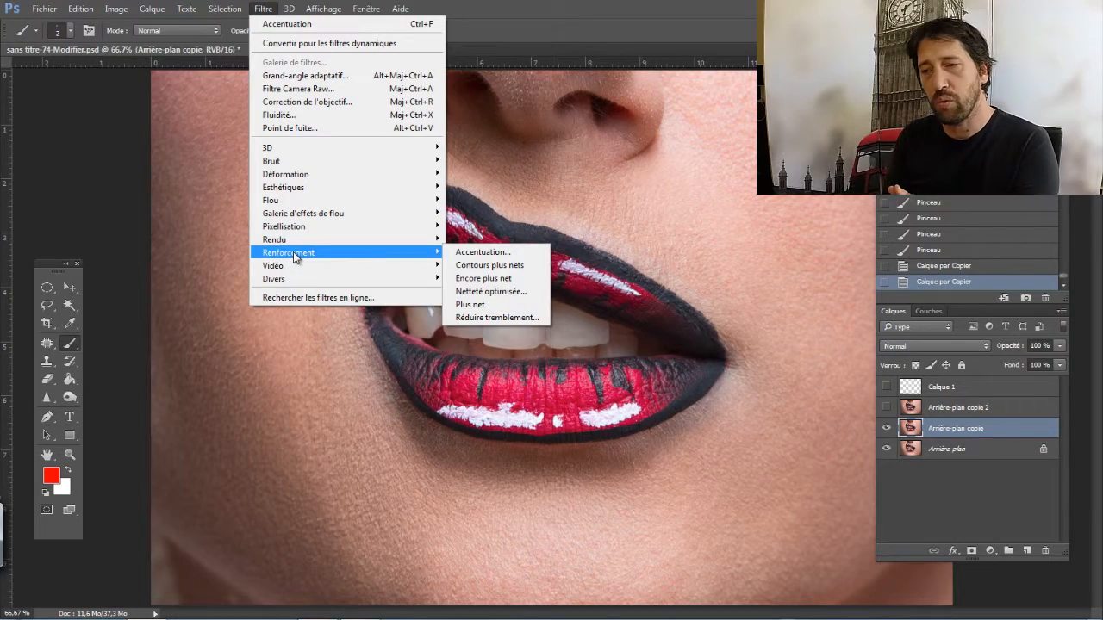
click(476, 253)
key(ctrl+1)
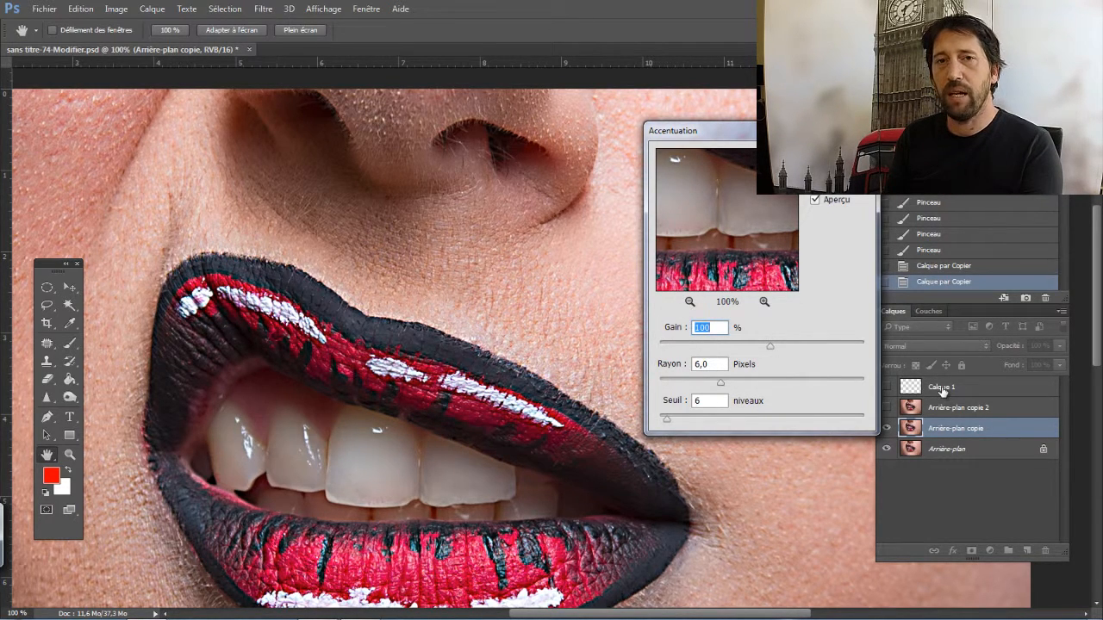
Try different Accentuation settings, moving the radius between about 6 and 14 pixels and the threshold between 4 and 45 levels.
drag(721, 384, 768, 384)
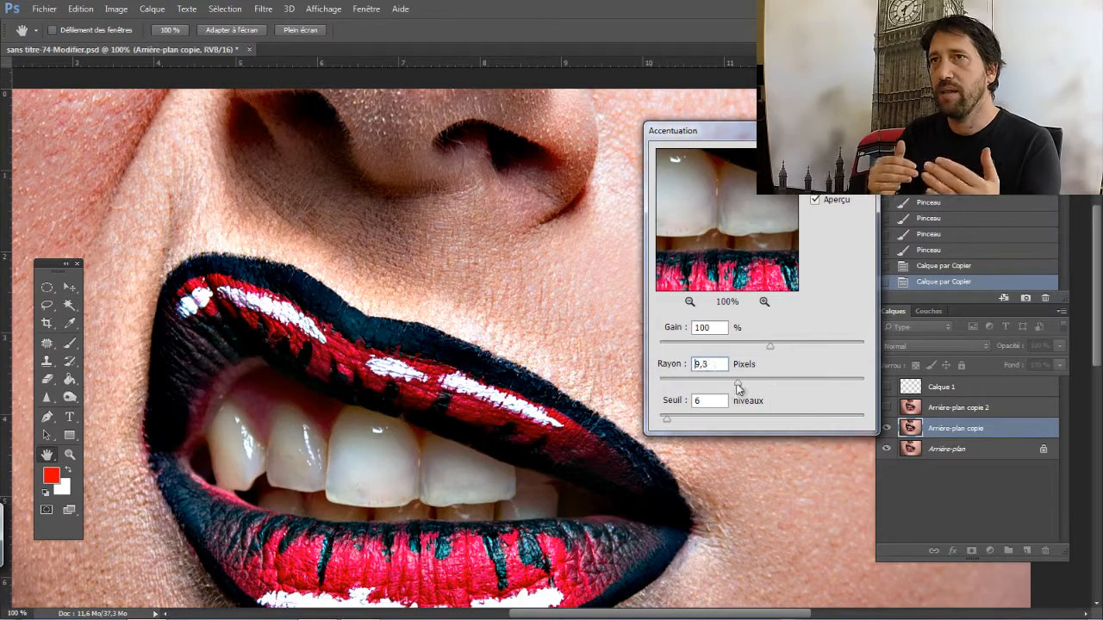
drag(666, 419, 696, 423)
drag(737, 384, 721, 384)
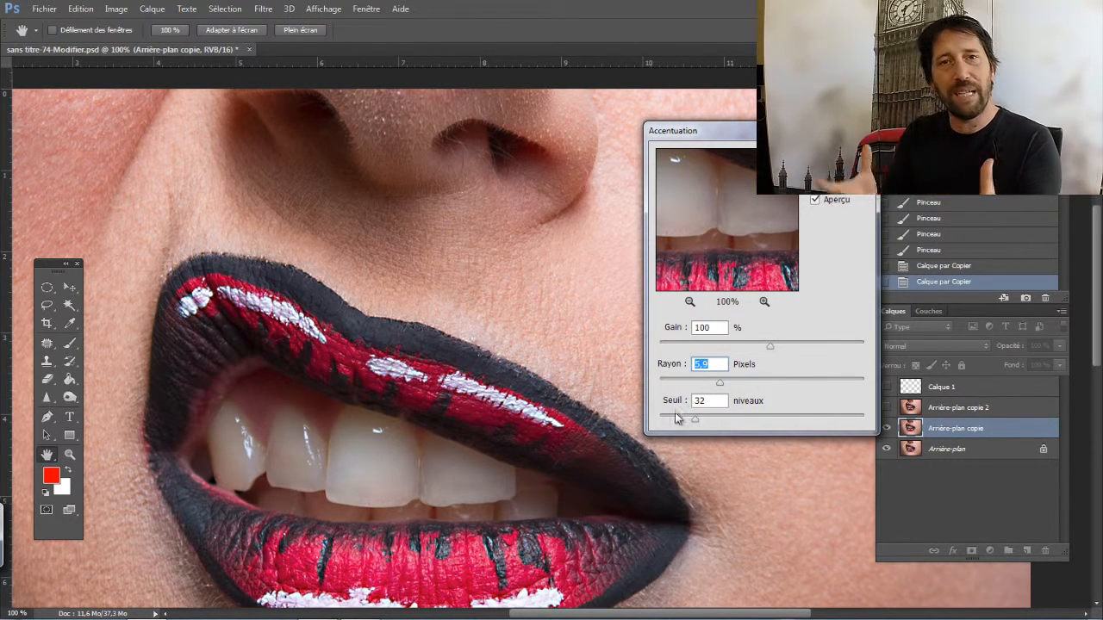
drag(725, 388, 744, 384)
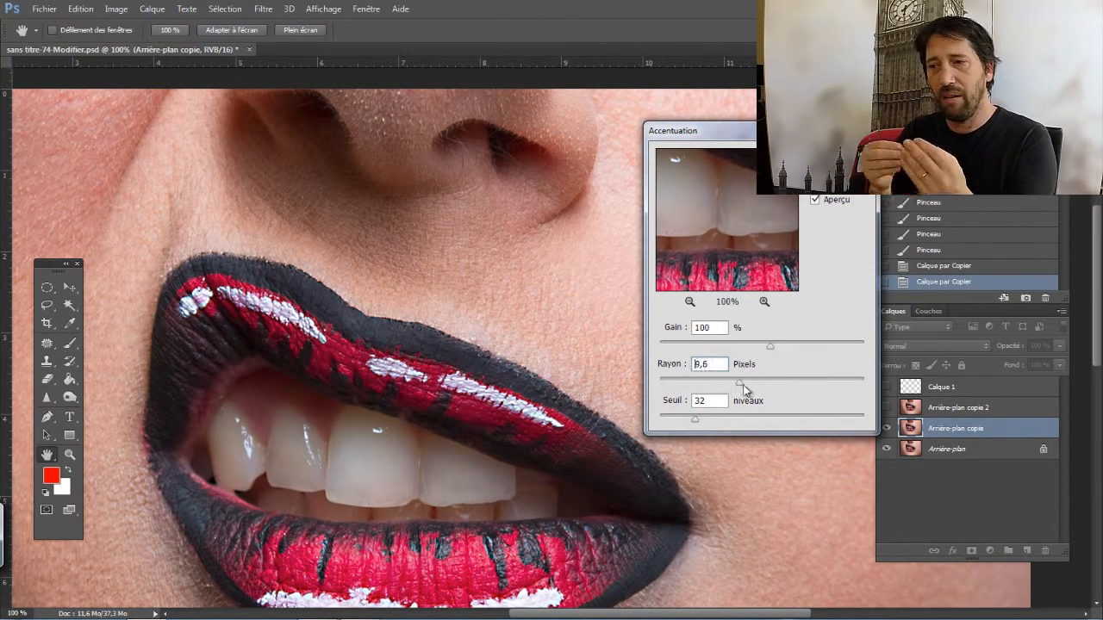
mouse_move(694, 423)
mouse_down()
mouse_move(679, 426)
mouse_move(712, 423)
mouse_up()
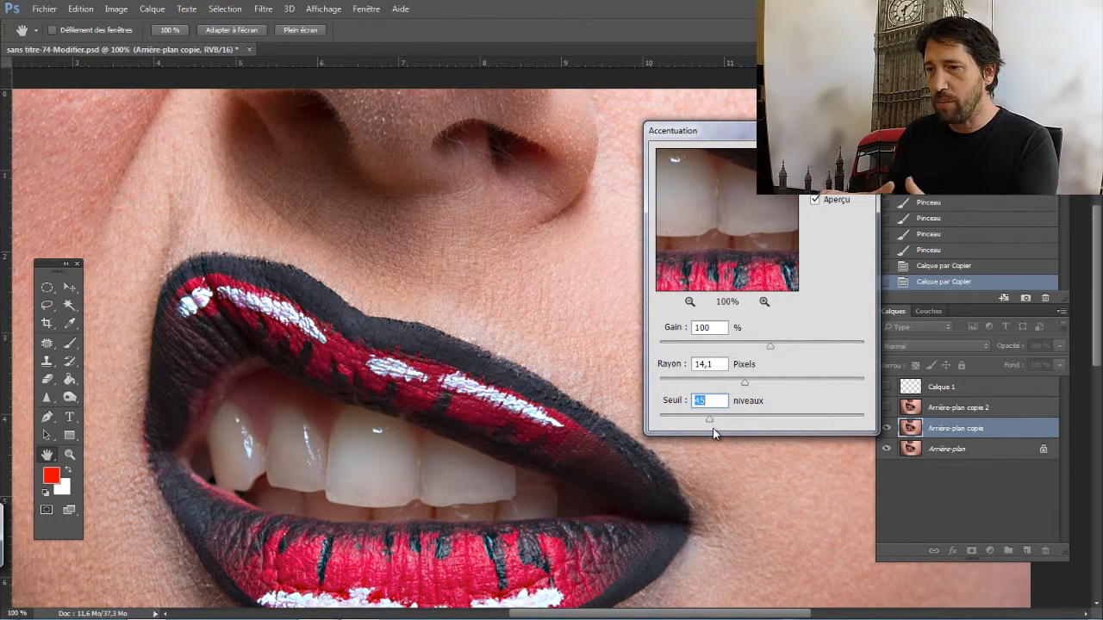
drag(712, 428, 663, 420)
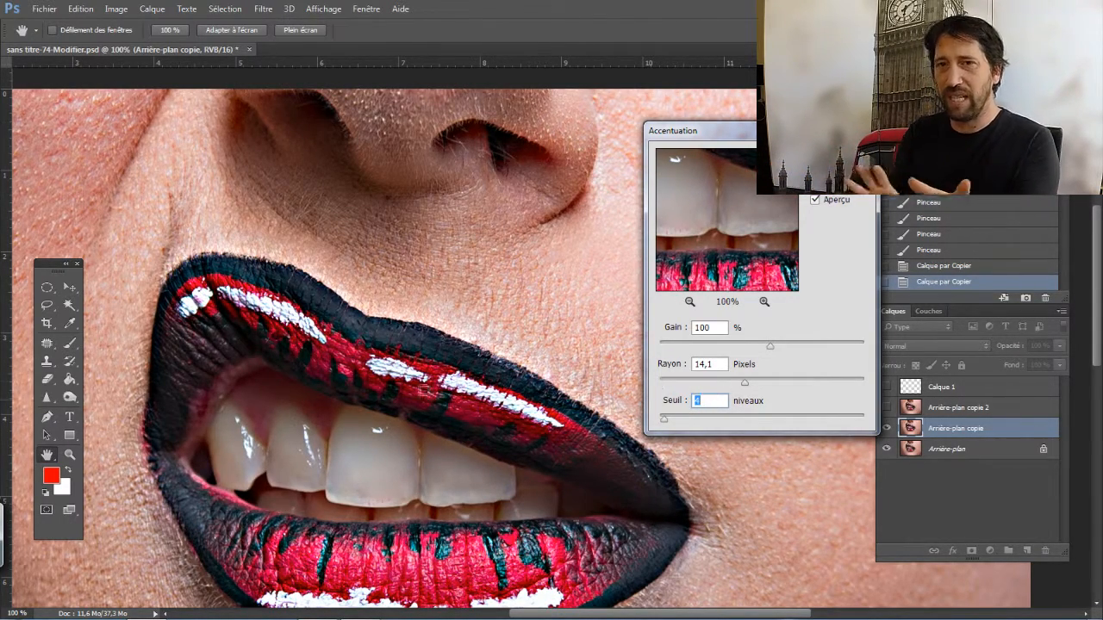
Apply Accentuation to Arrière-plan copie with a gain of 100%, a radius of 10 pixels and a threshold of 10 levels.
drag(664, 423, 679, 423)
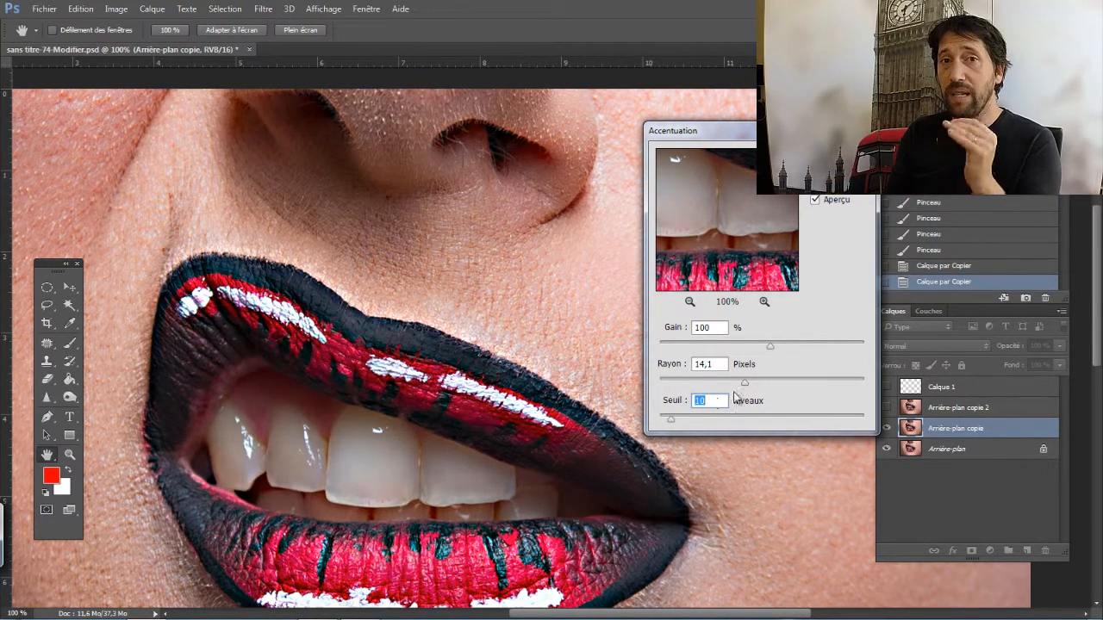
click(718, 365)
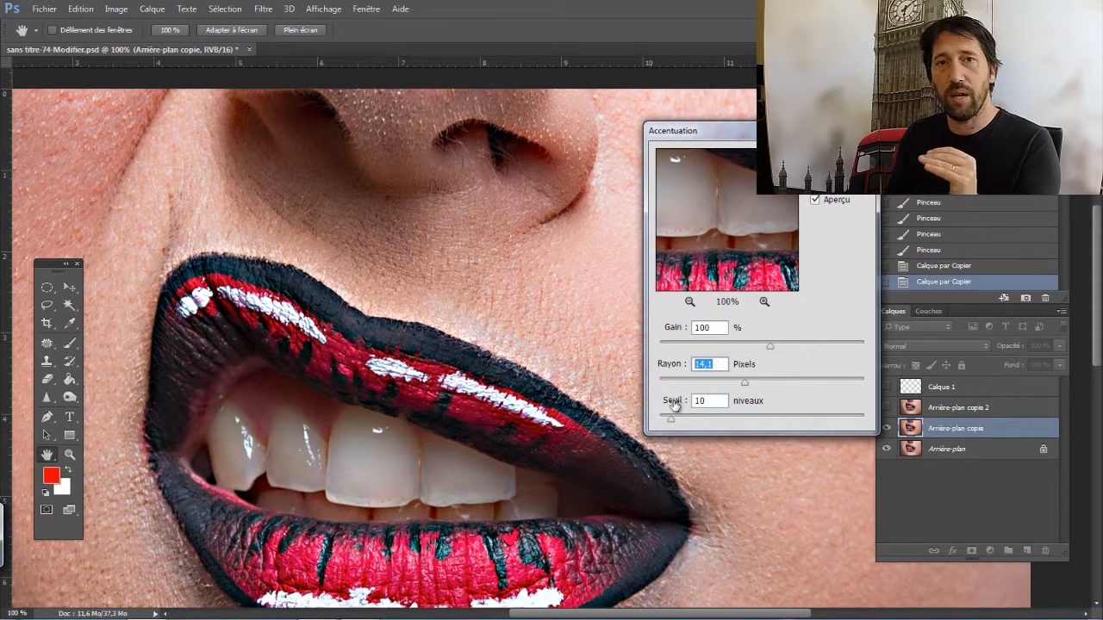
key(Return)
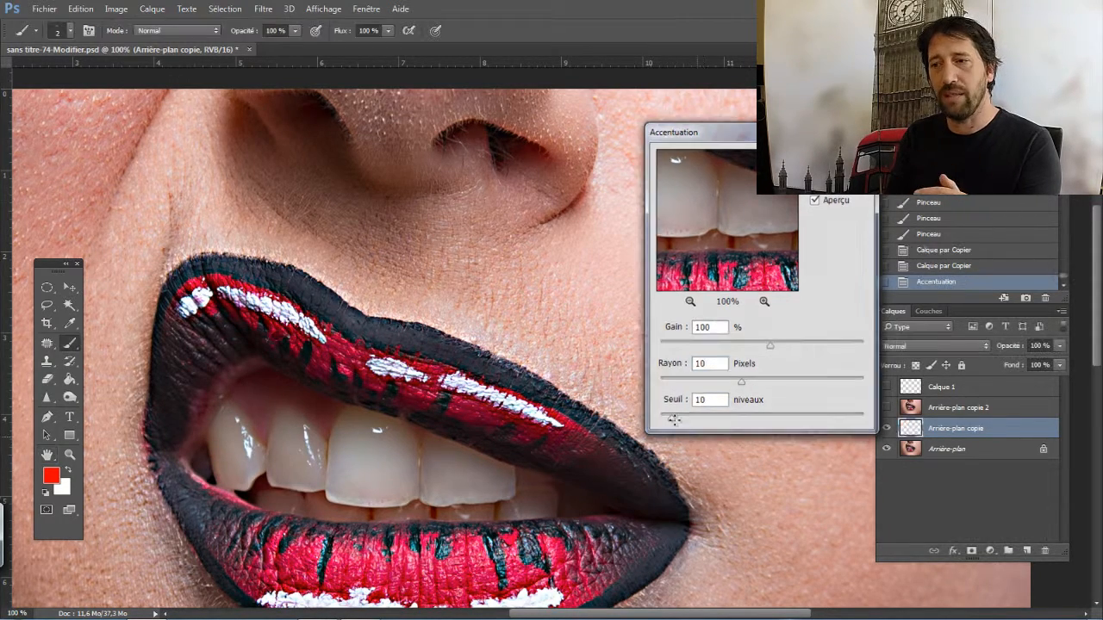
Show Arrière-plan copie 2 and apply the inverted Arrière-plan copie image to it, using the Addition operation with scale 2 and offset 0.
click(886, 408)
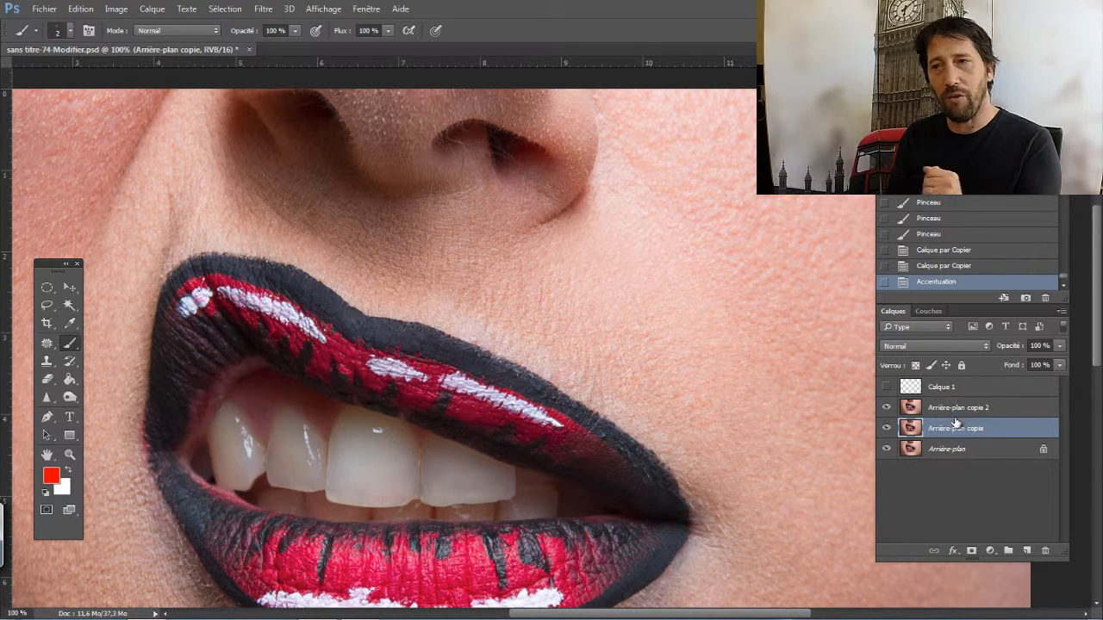
click(953, 415)
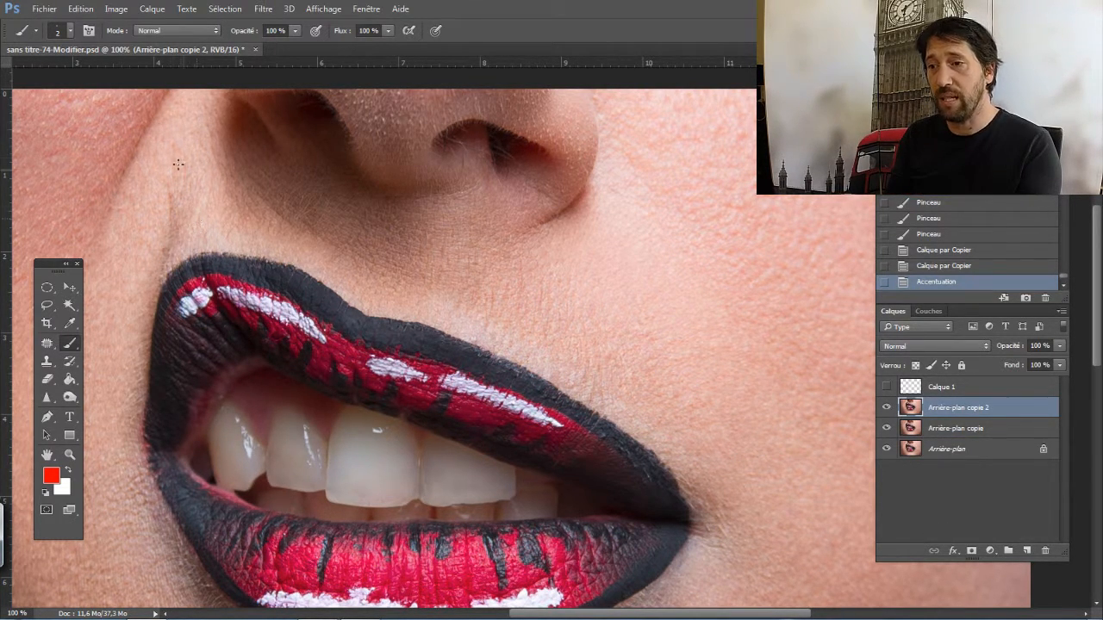
click(117, 9)
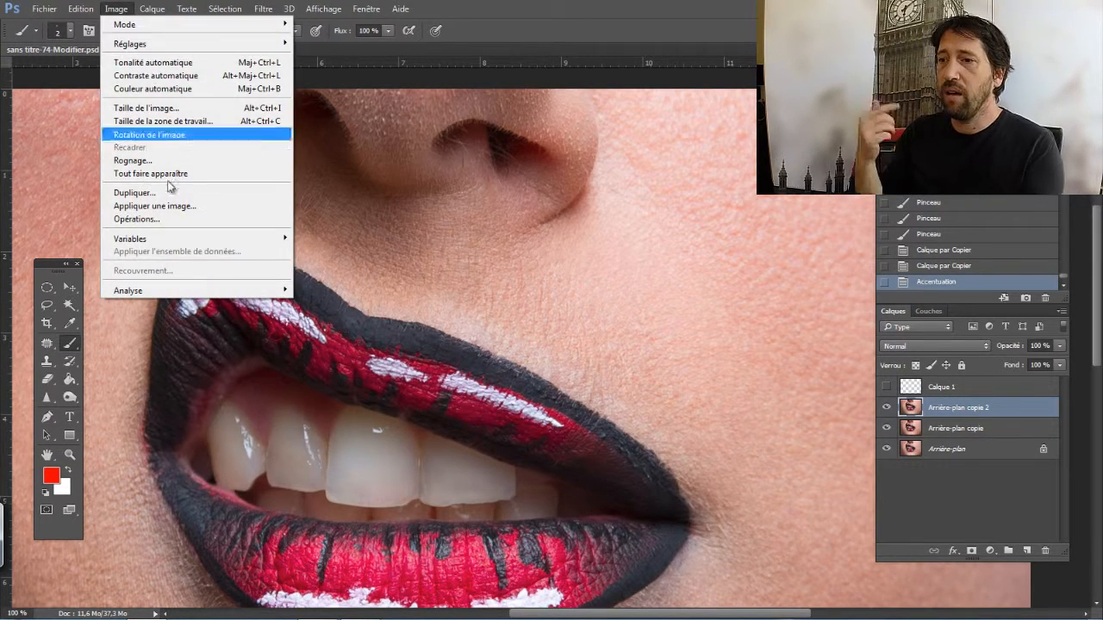
click(159, 206)
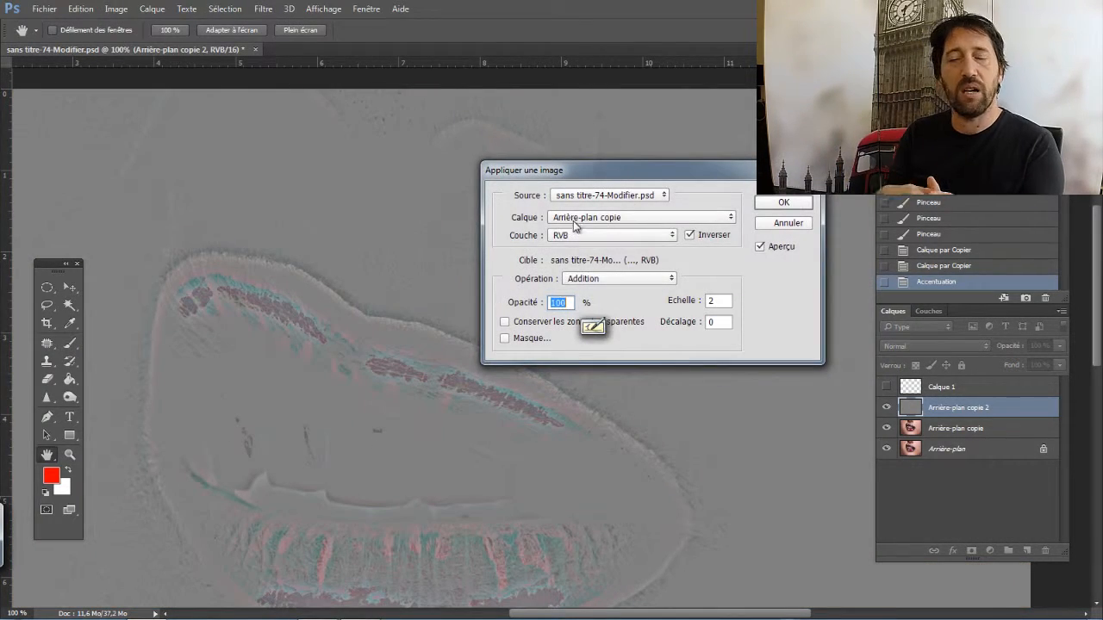
click(575, 225)
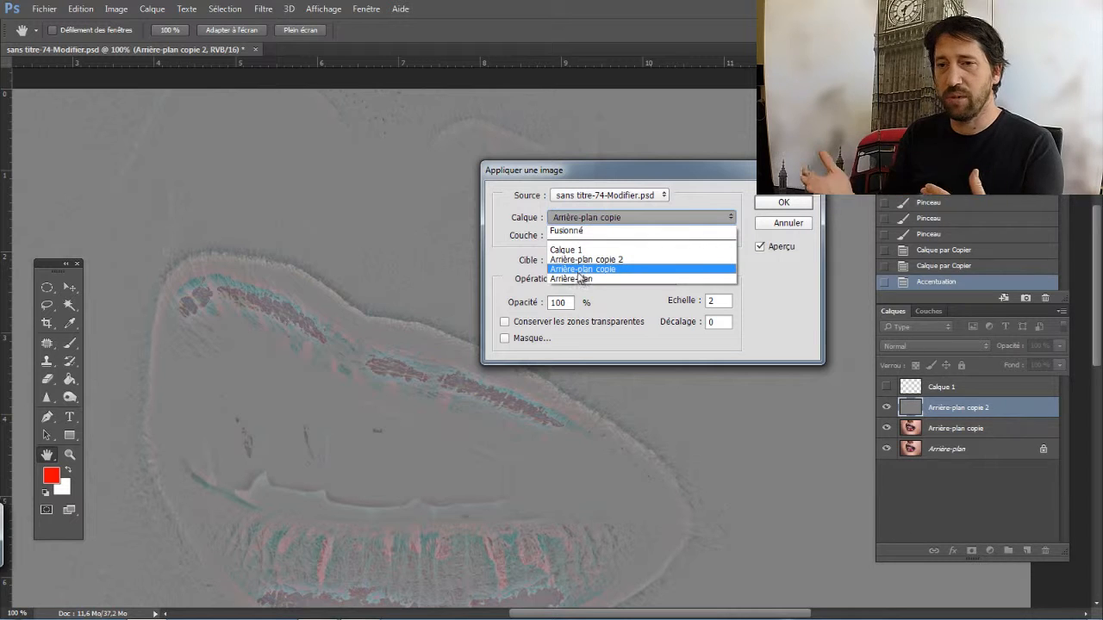
click(579, 270)
click(690, 235)
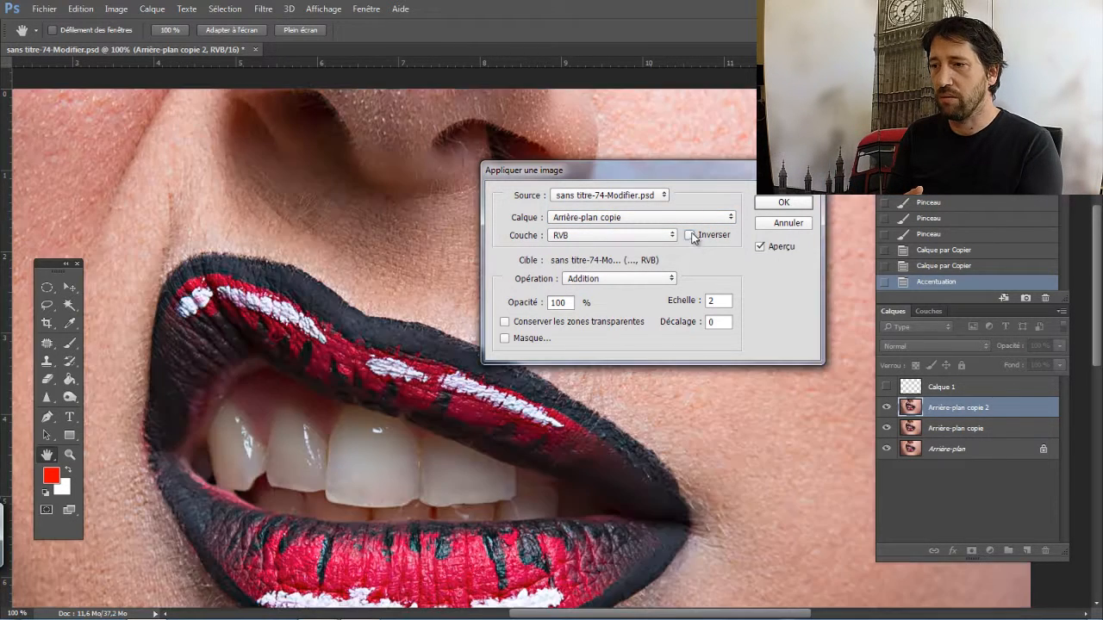
click(690, 235)
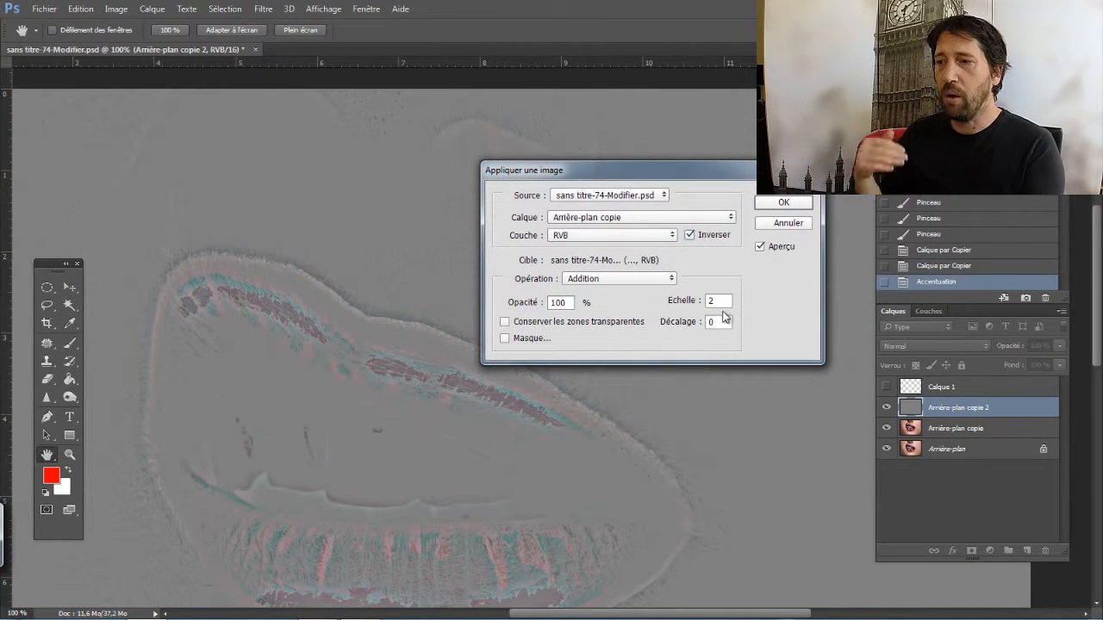
click(783, 202)
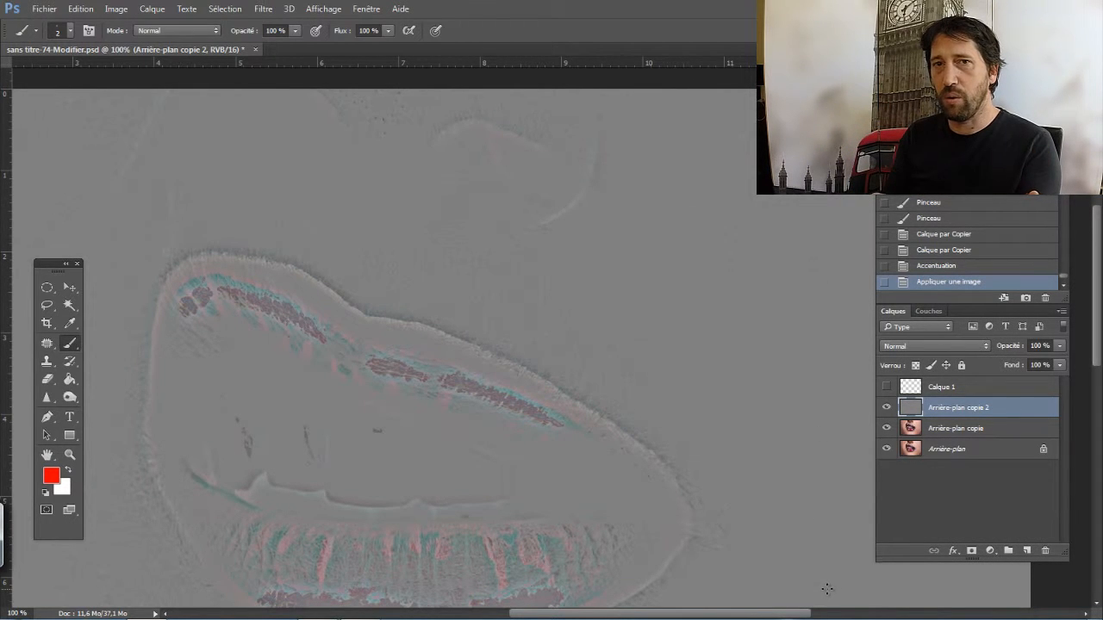
Set the blend mode of Arrière-plan copie 2 to Lumière linéaire and hide the Arrière-plan copie layer.
click(926, 345)
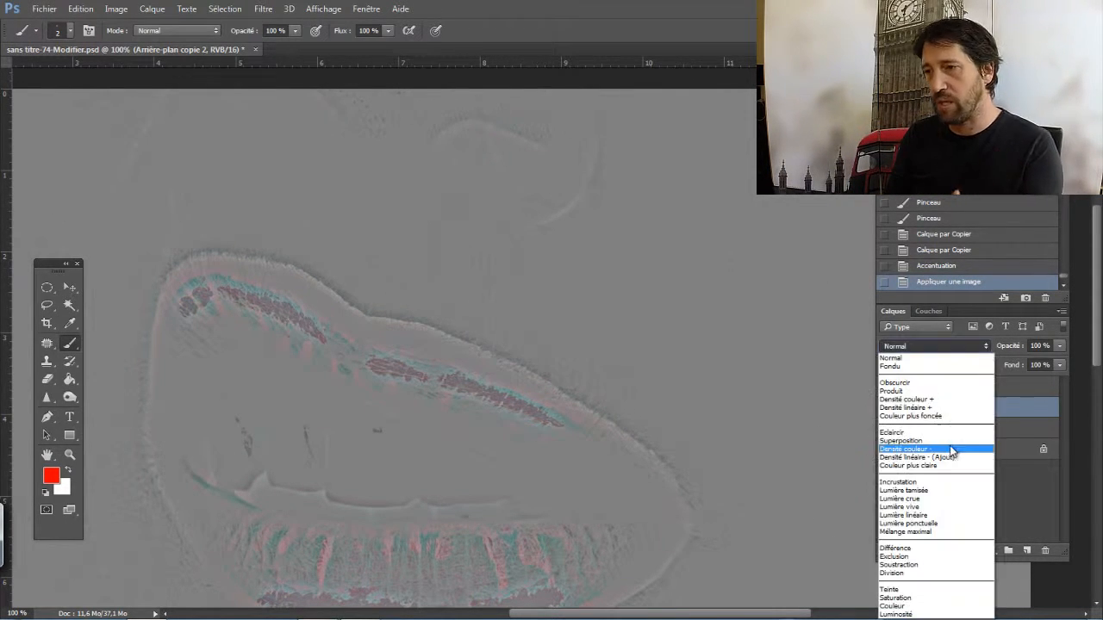
click(938, 516)
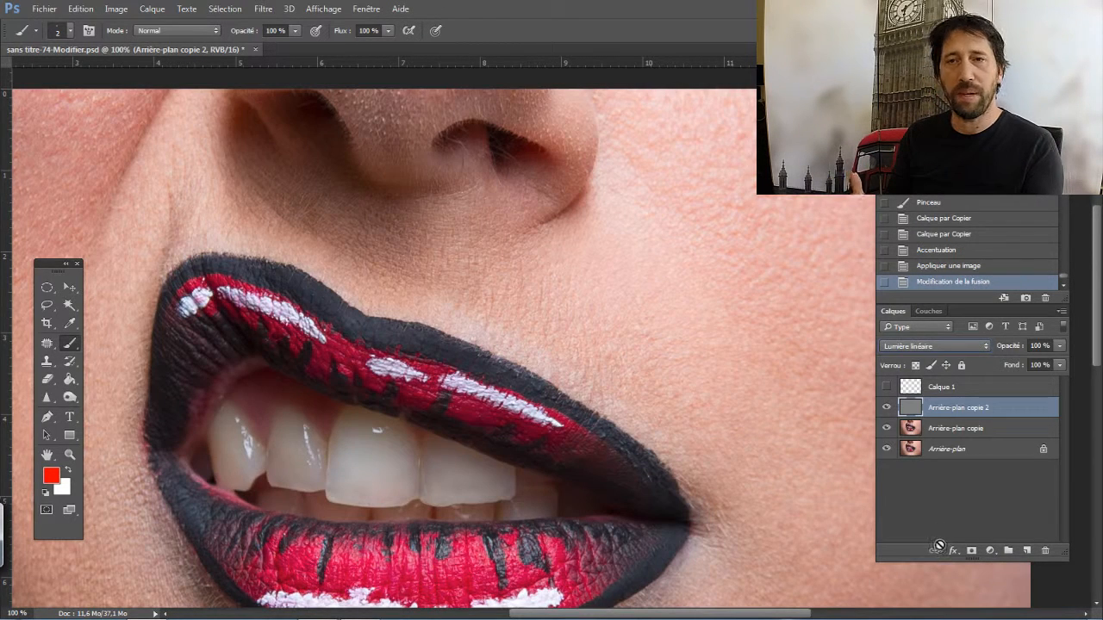
click(887, 428)
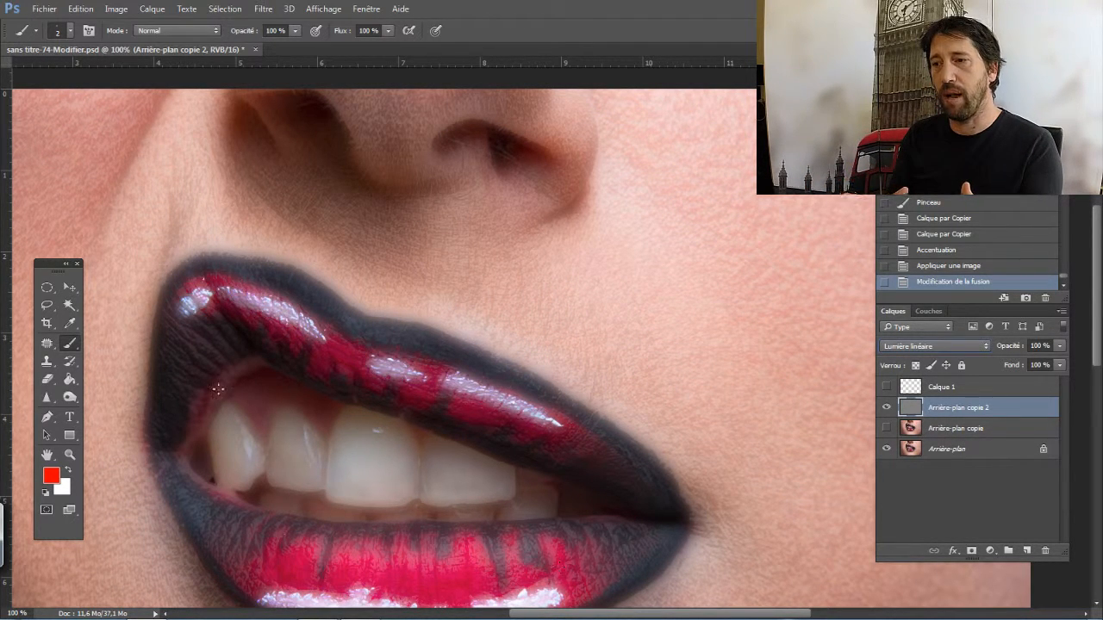
Try the contrast blend modes from Incrustation through Lumière ponctuelle on the Arrière-plan copie 2 layer.
click(935, 345)
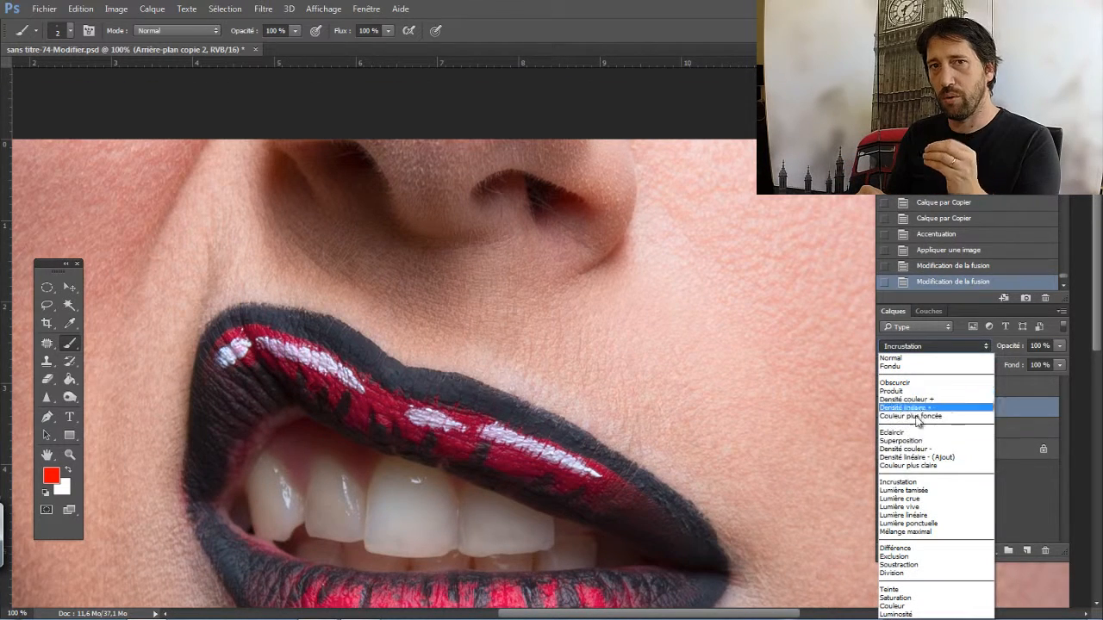
click(910, 483)
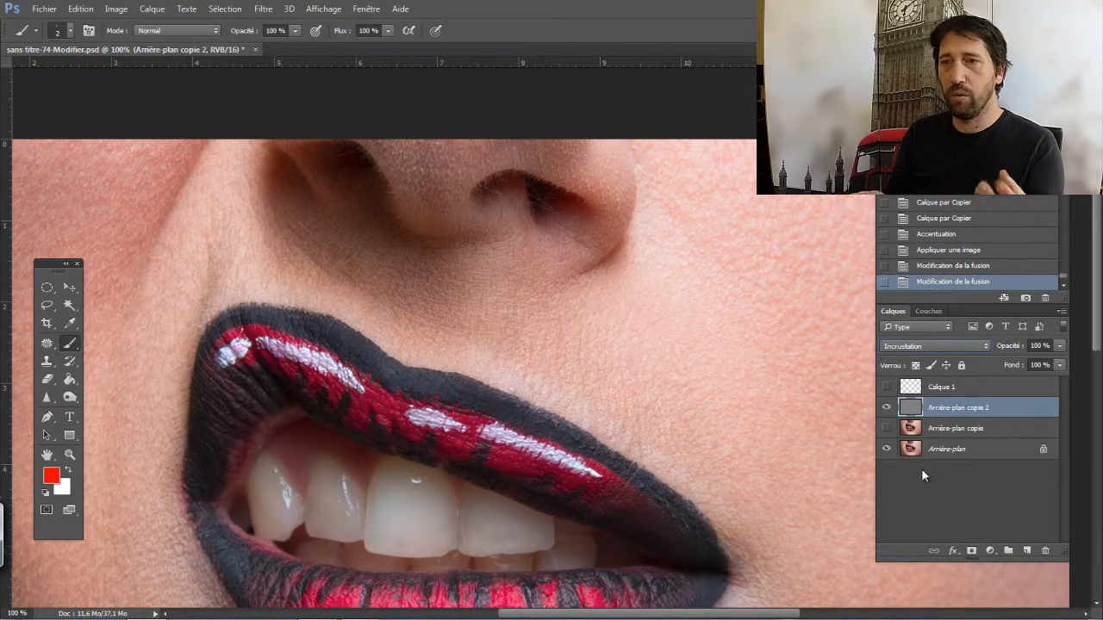
key(Down)
key(Down)
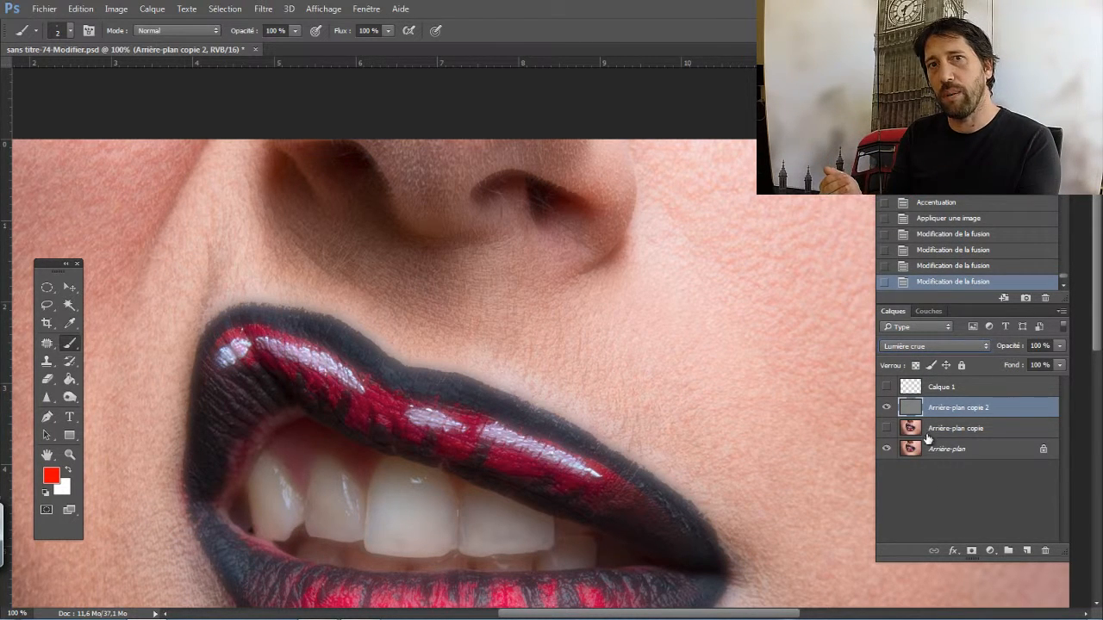
key(Down)
key(Down)
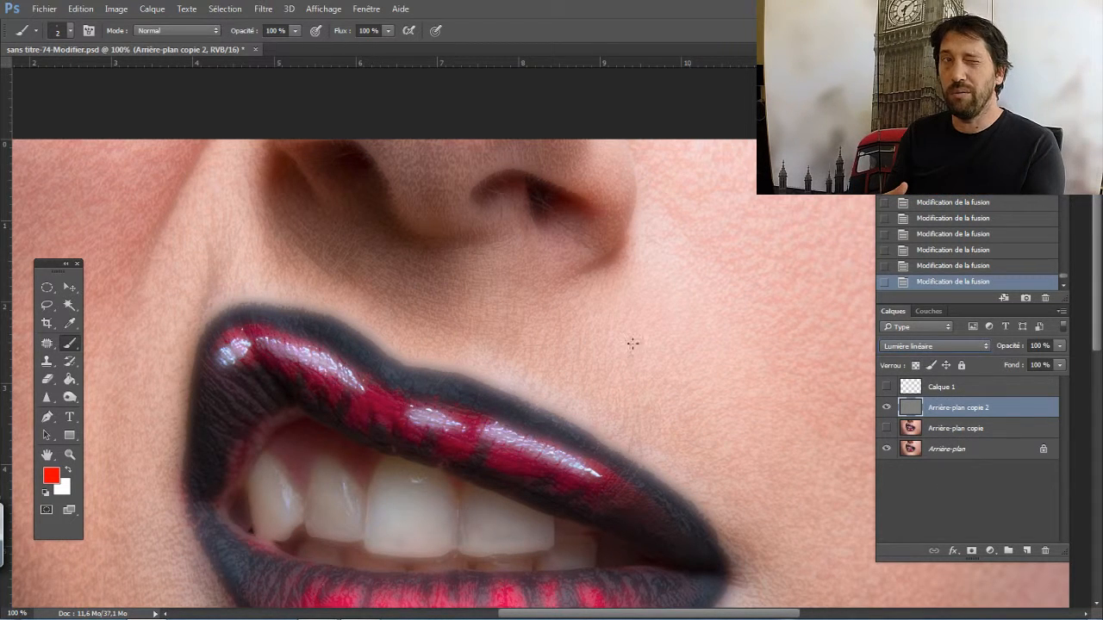
key(Down)
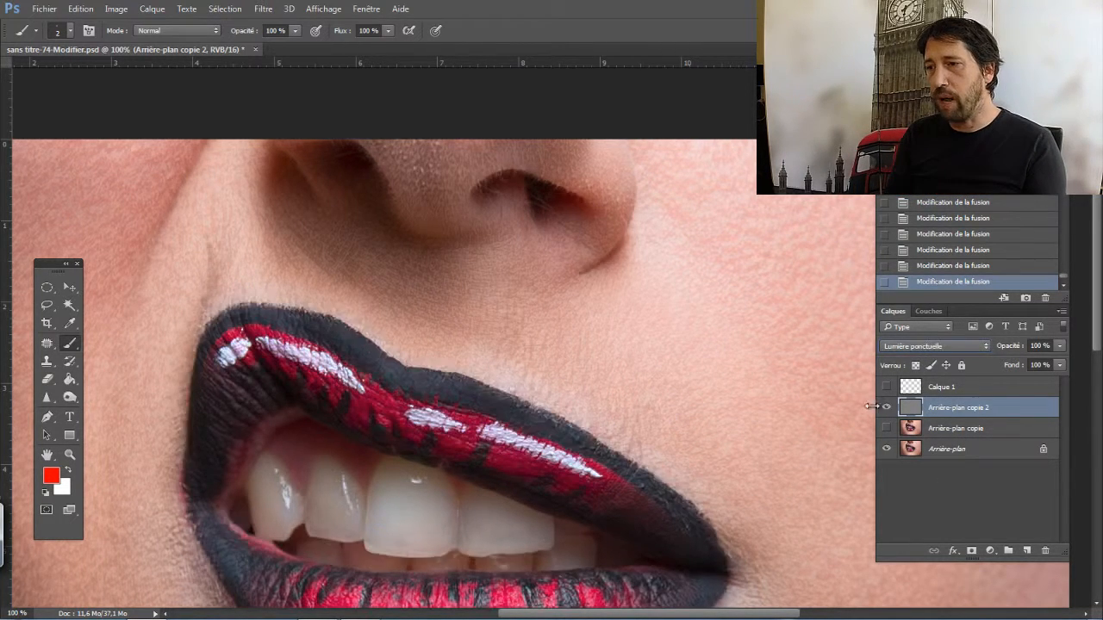
Compare Incrustation and Lumière tamisée on Arrière-plan copie 2, and set its blend mode to Lumière crue.
click(932, 346)
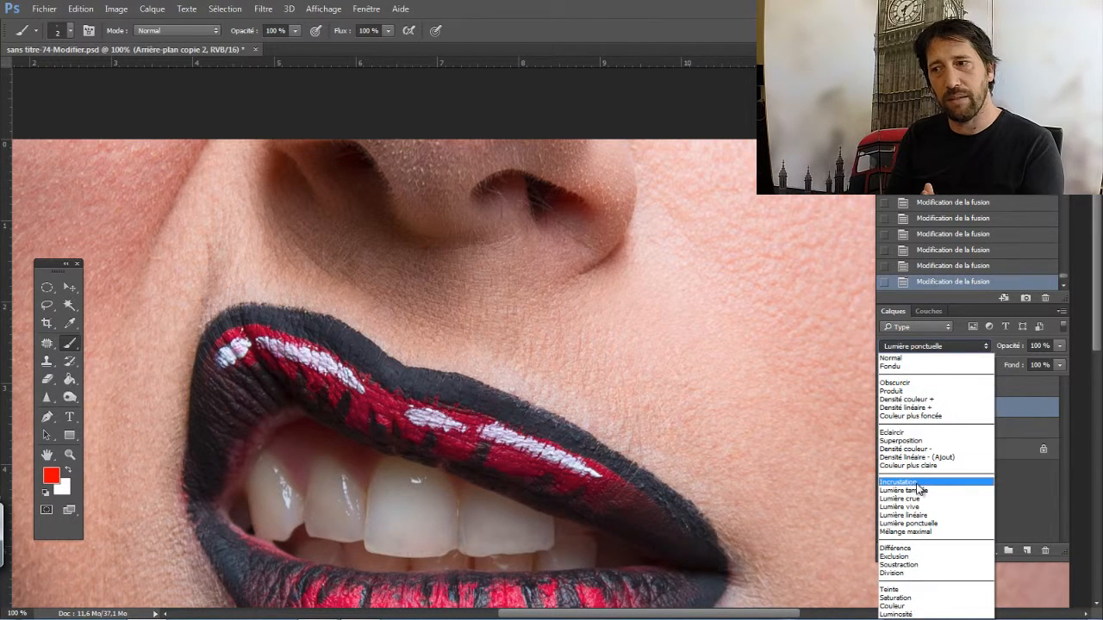
click(918, 483)
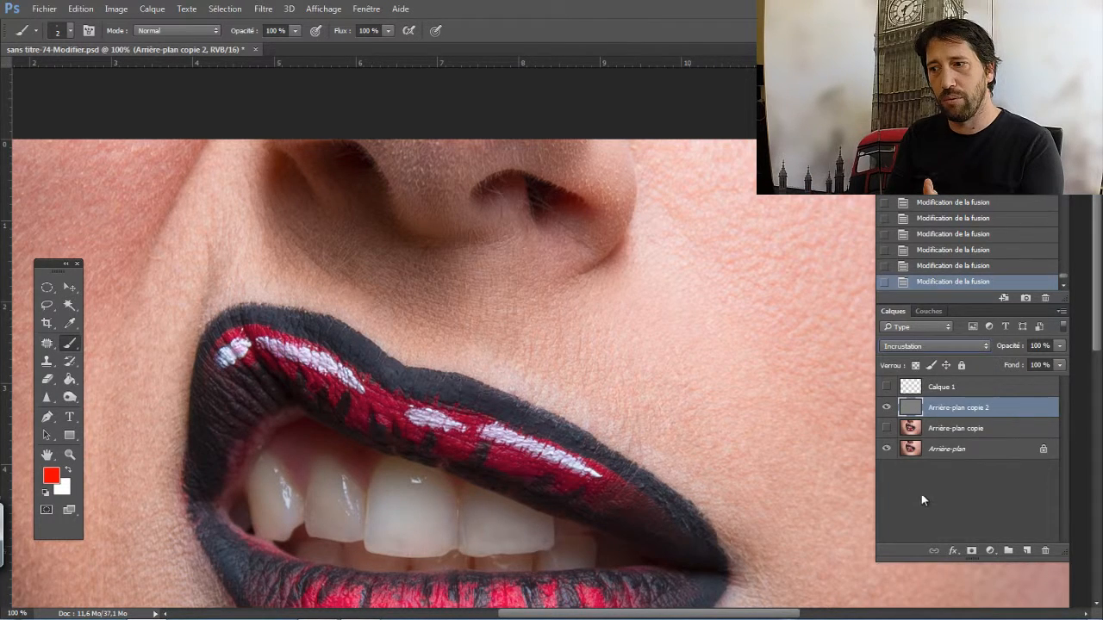
click(918, 347)
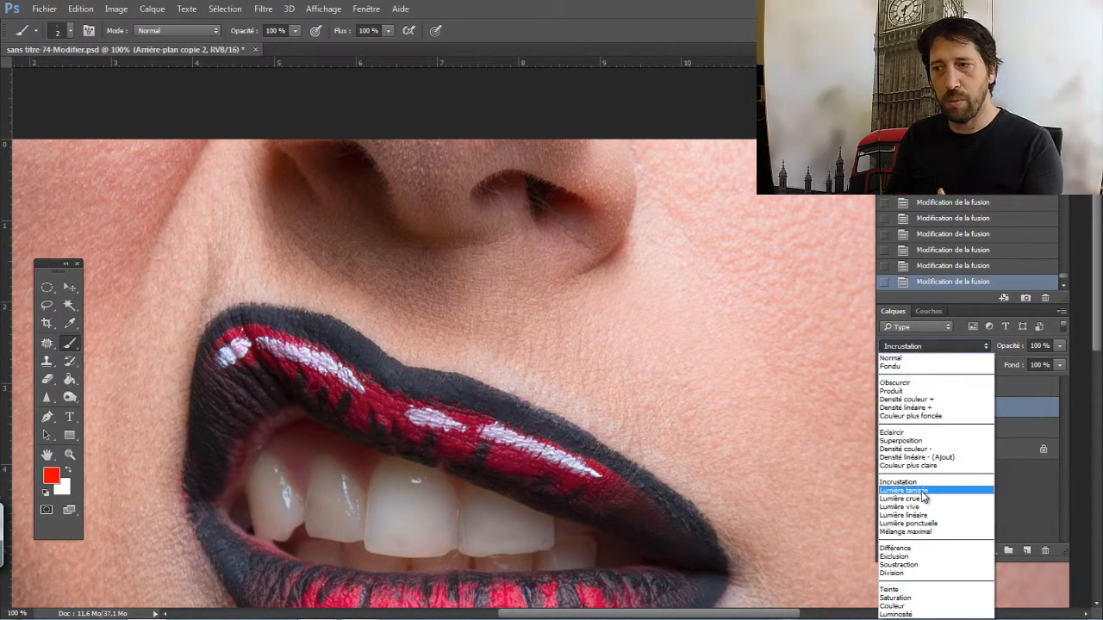
click(920, 490)
click(920, 348)
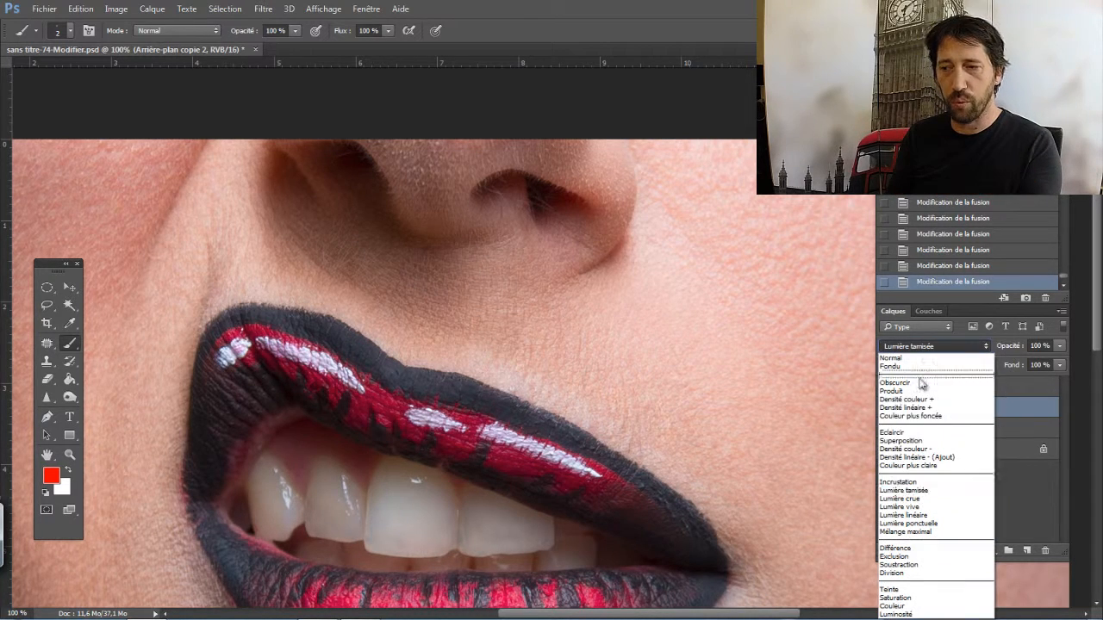
click(925, 498)
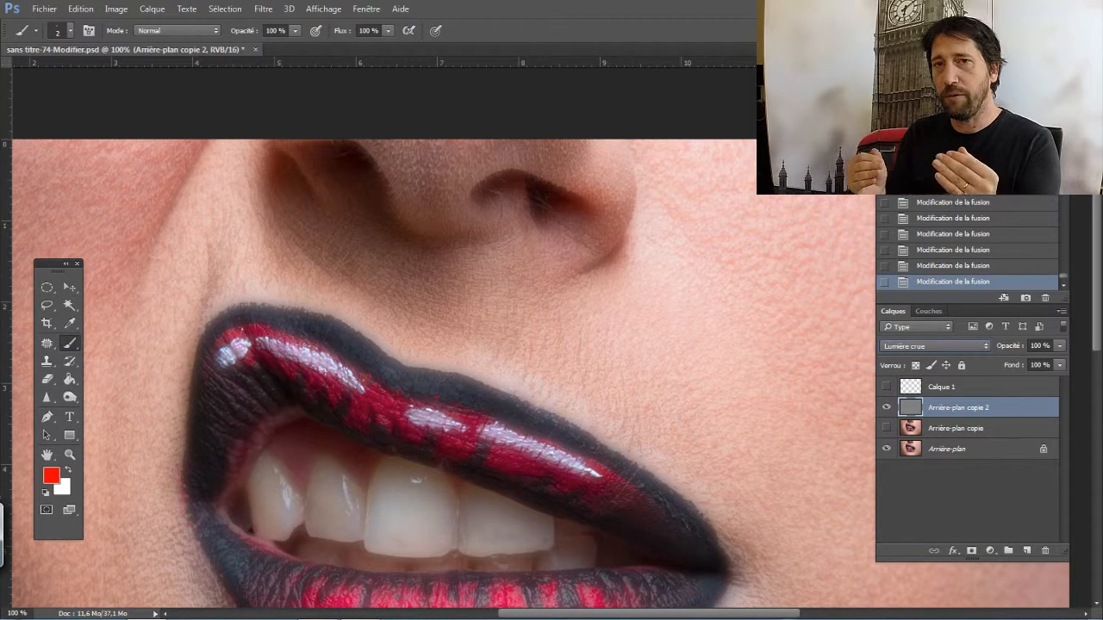
Set the blend mode of Arrière-plan copie 2 to Incrustation and give the layer a black layer mask.
click(912, 348)
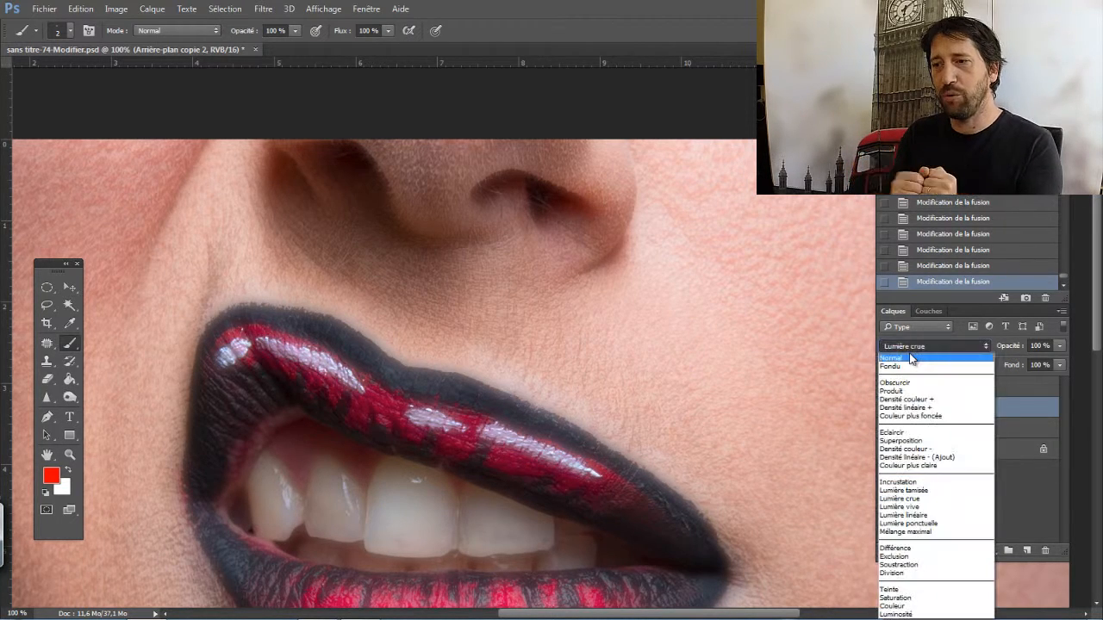
click(913, 481)
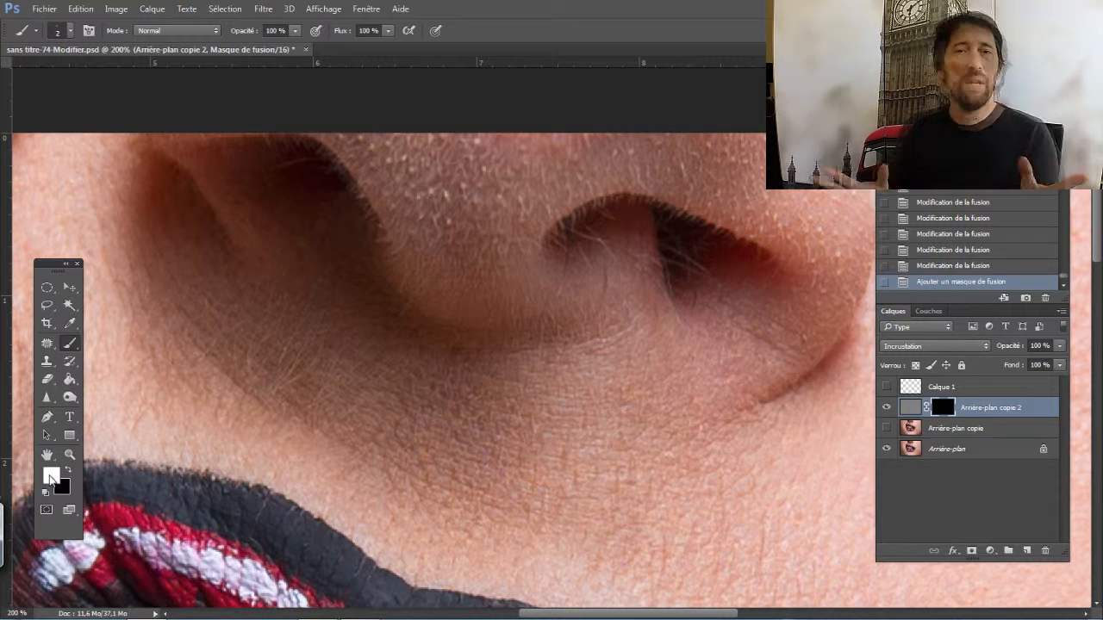
Prepare a soft white brush with a size of 26 px, 0 % hardness and 11 % opacity for the layer mask.
click(50, 475)
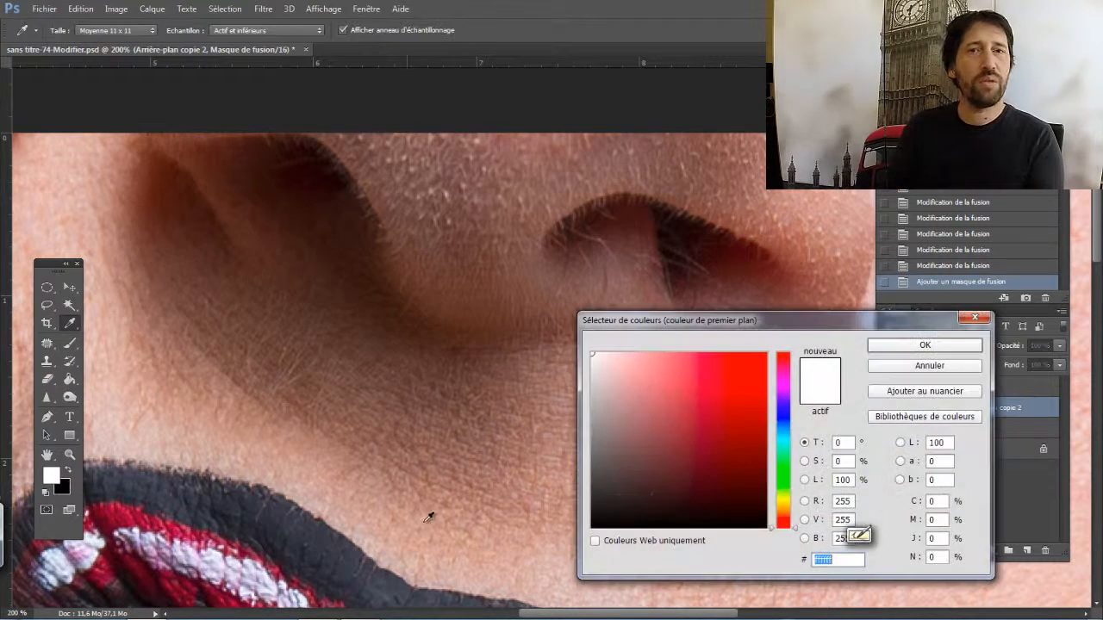
click(972, 347)
key(b)
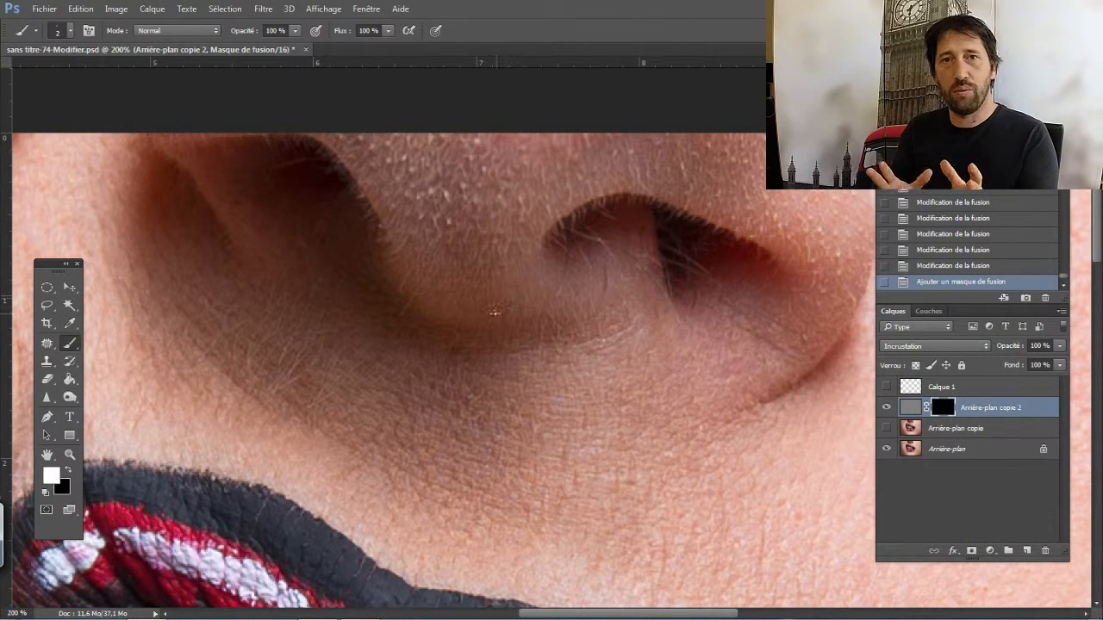
right_click(494, 312)
drag(586, 351, 589, 349)
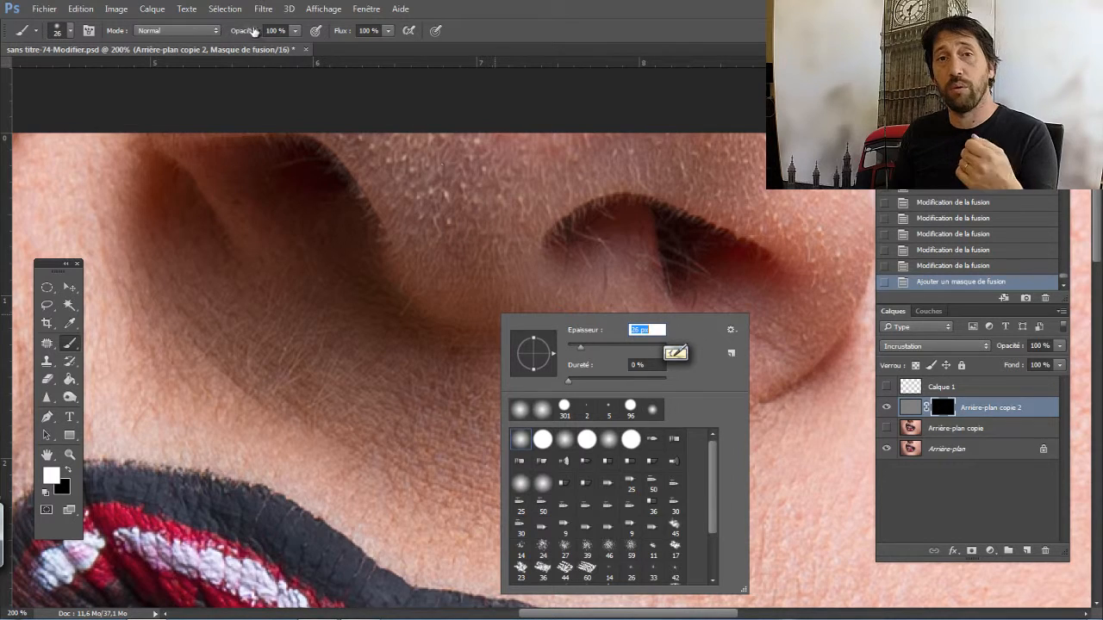
drag(253, 32, 182, 37)
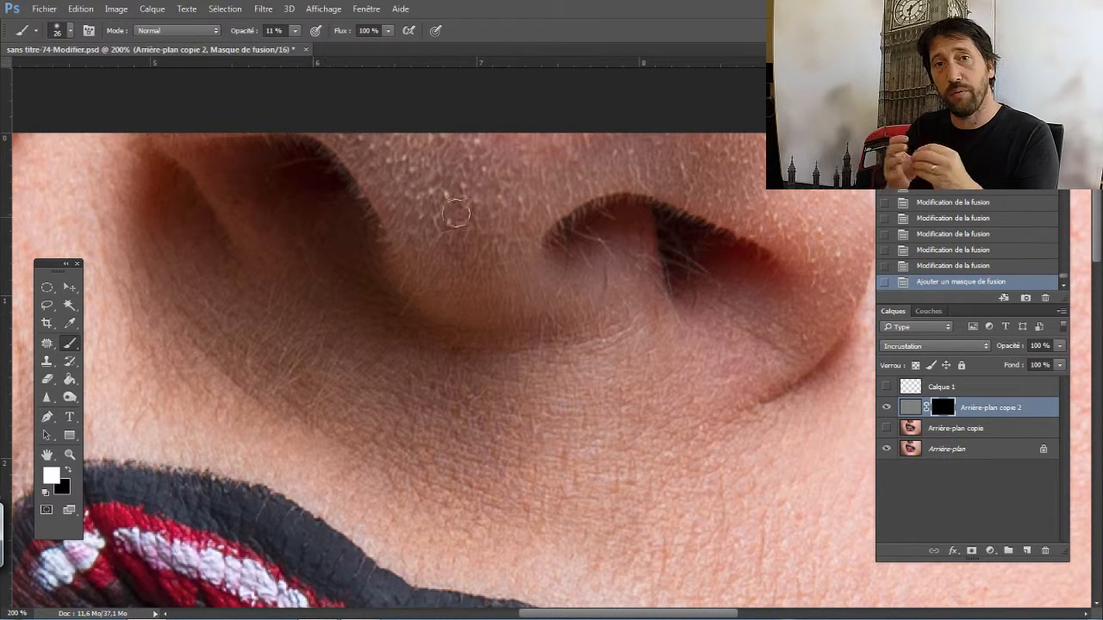
Paint white on the mask of Arrière-plan copie 2 over the skin at the tip of the nose.
drag(453, 216, 379, 173)
mouse_move(388, 185)
mouse_down()
mouse_move(376, 166)
mouse_move(455, 233)
mouse_up()
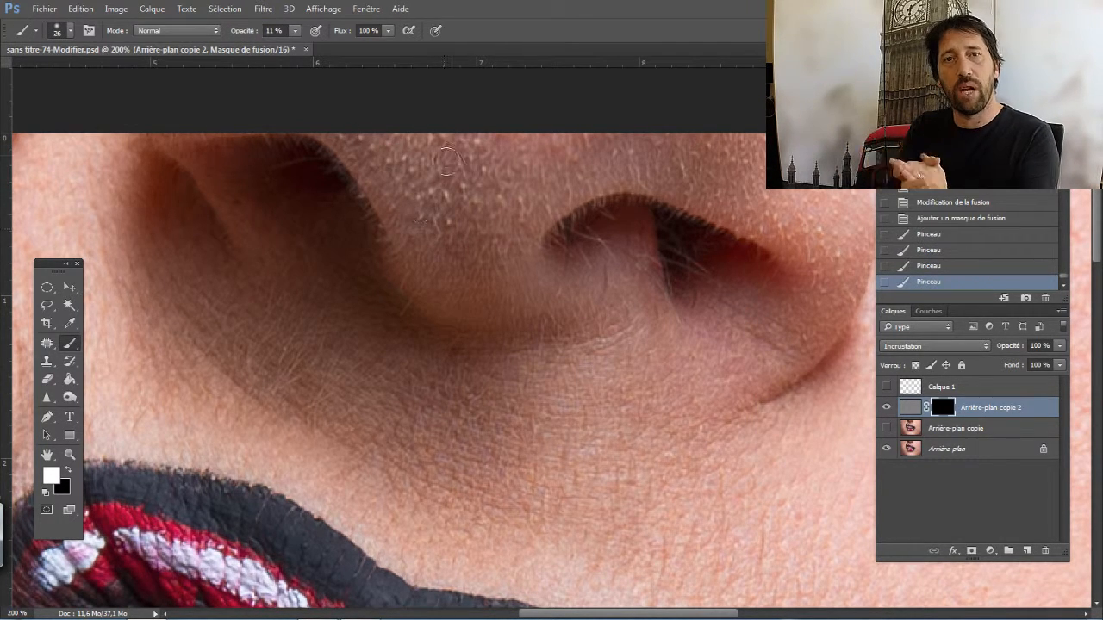
drag(422, 148, 452, 152)
mouse_move(536, 171)
mouse_down()
mouse_move(512, 164)
mouse_move(465, 216)
mouse_up()
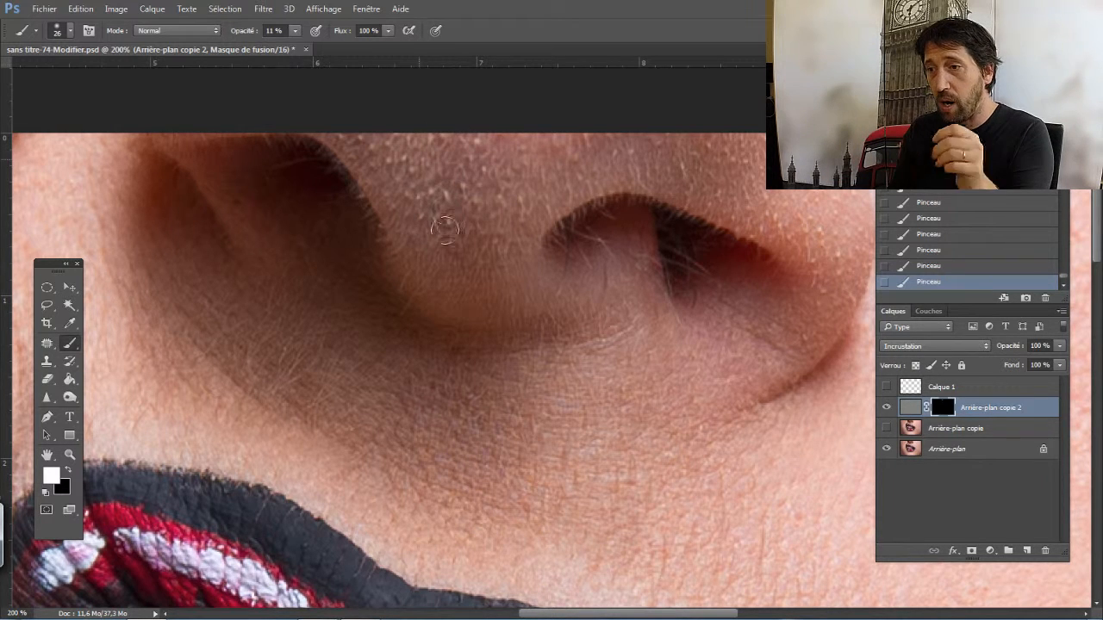
mouse_move(427, 249)
mouse_down()
mouse_move(535, 196)
mouse_move(432, 186)
mouse_move(499, 160)
mouse_up()
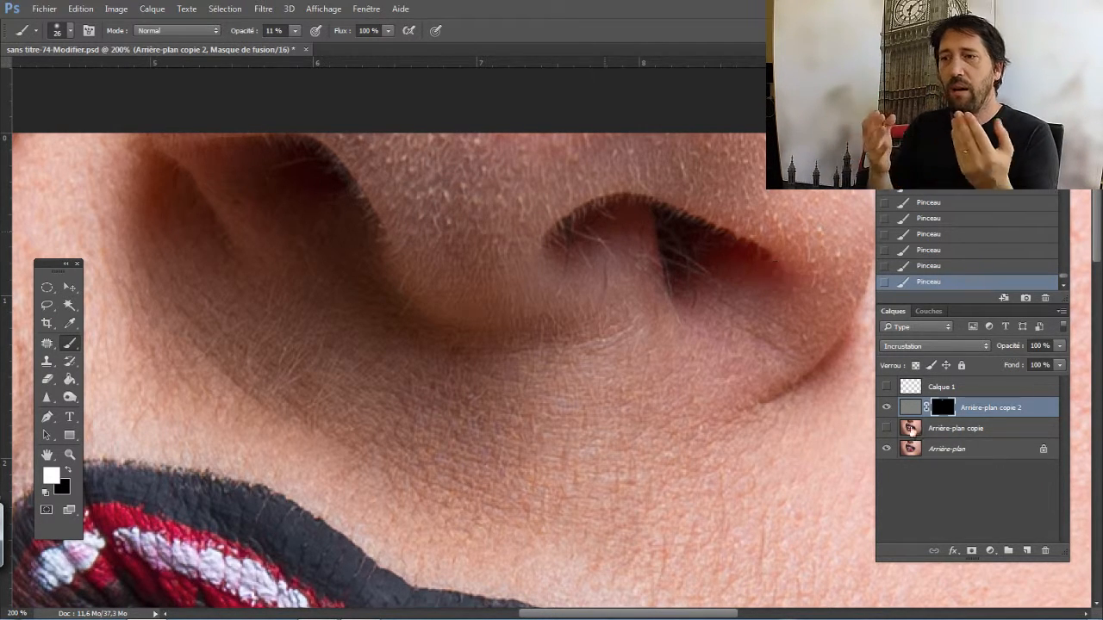
Compare the nose skin with and without Arrière-plan copie 2, and check the result on the whole photo.
click(886, 408)
click(886, 407)
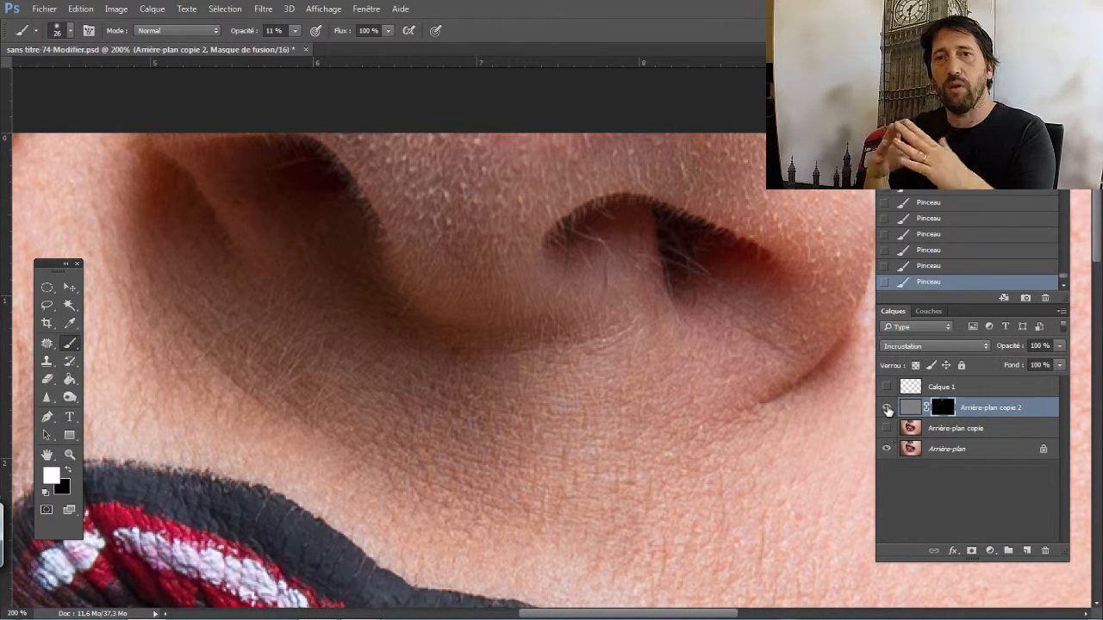
click(886, 408)
click(886, 407)
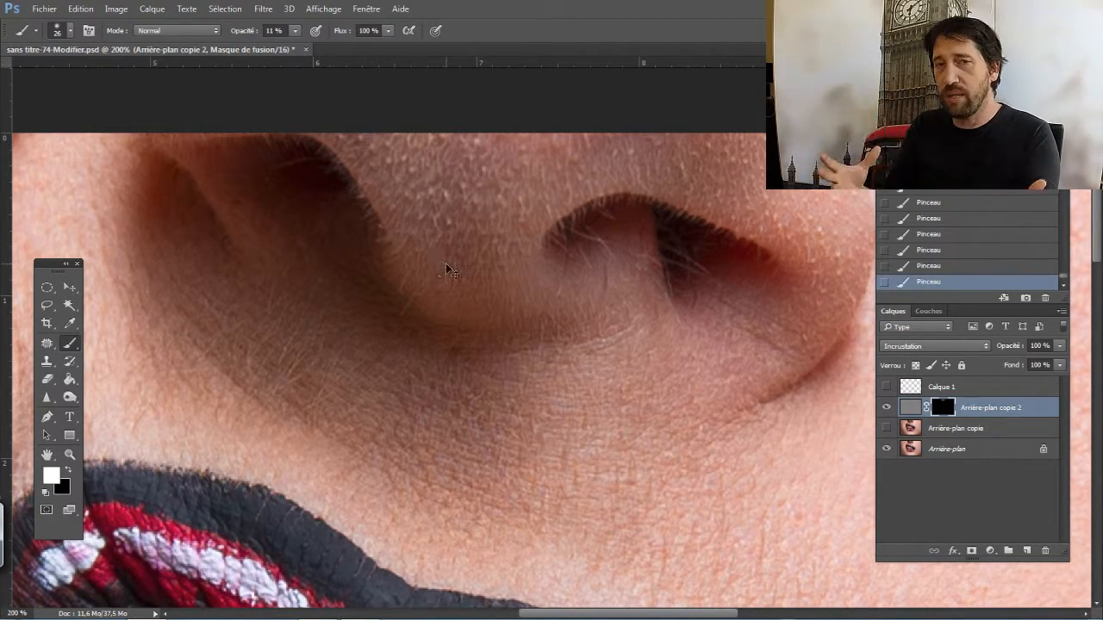
key(ctrl+minus)
key(ctrl+minus)
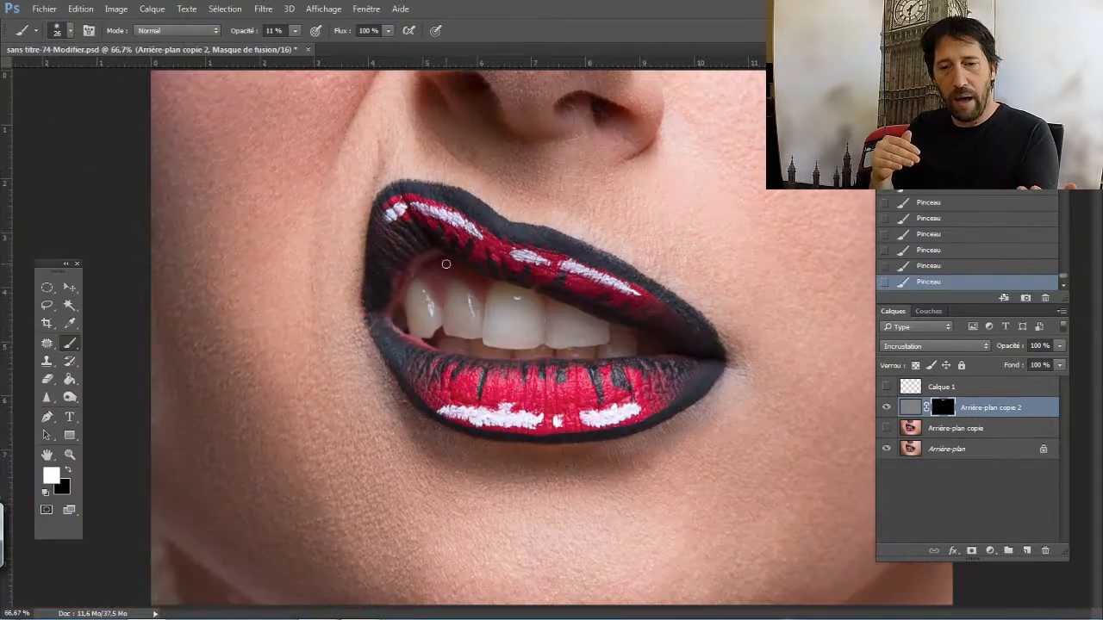
key(ctrl+plus)
key(ctrl+plus)
Try Lumière tamisée on Arrière-plan copie 2, and set its blend mode to Lumière crue.
click(906, 346)
click(903, 490)
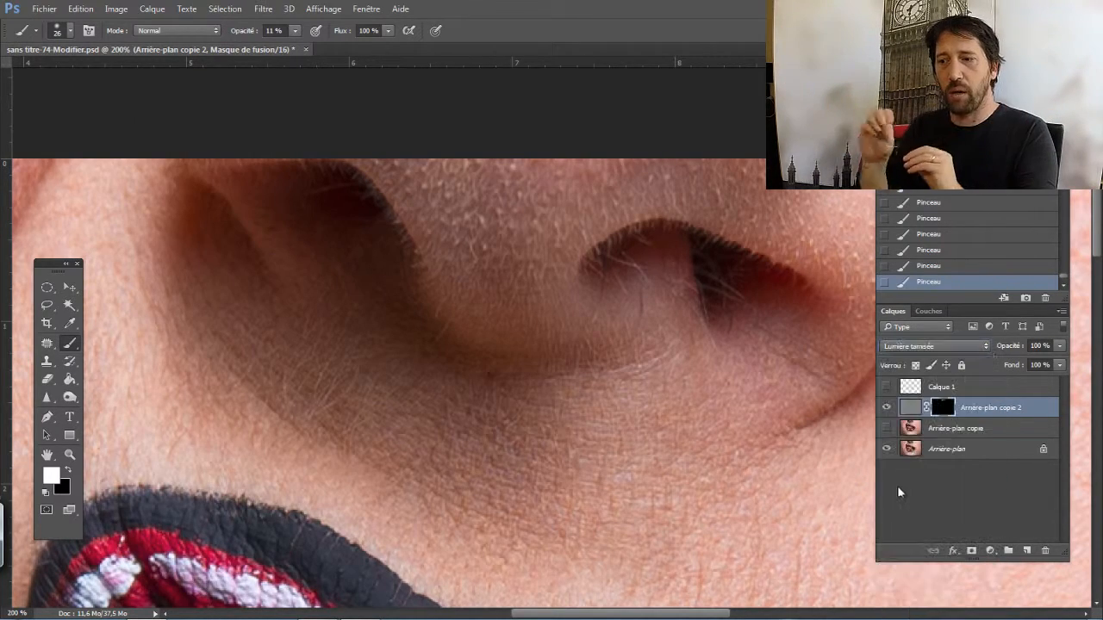
click(913, 347)
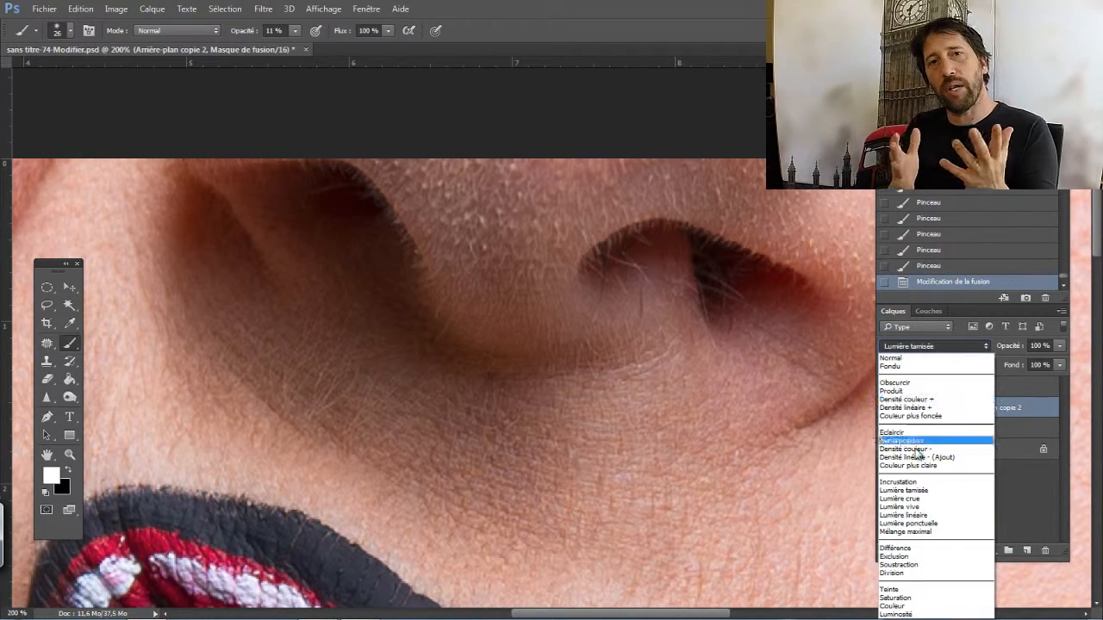
click(912, 500)
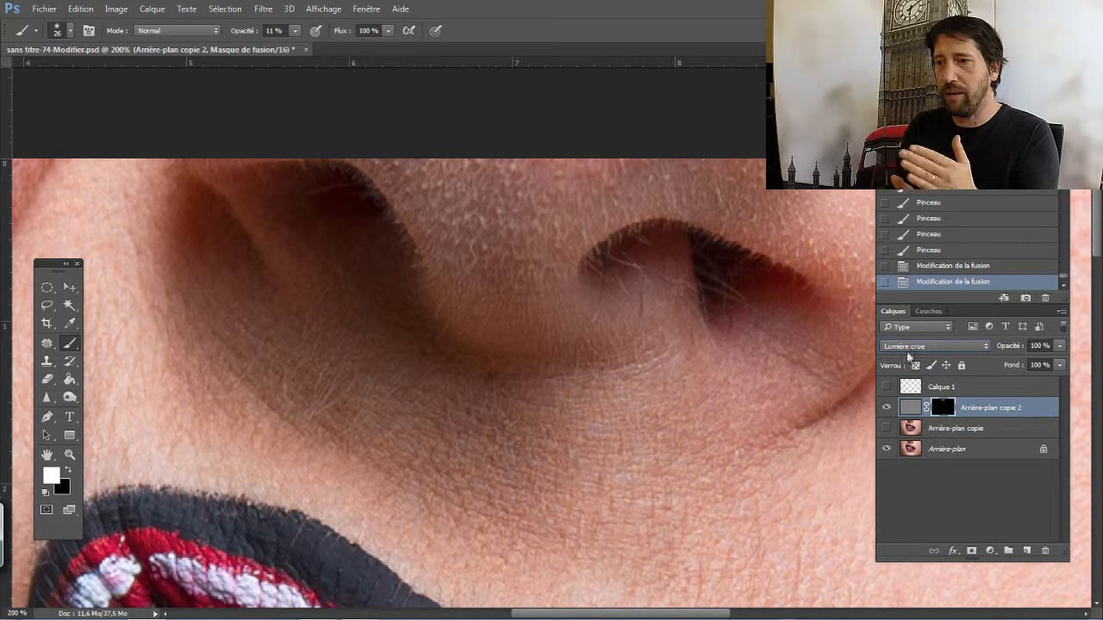
Compare the image with Arrière-plan copie 2 hidden and shown, and reduce that layer's opacity to 81 %.
click(886, 407)
click(887, 407)
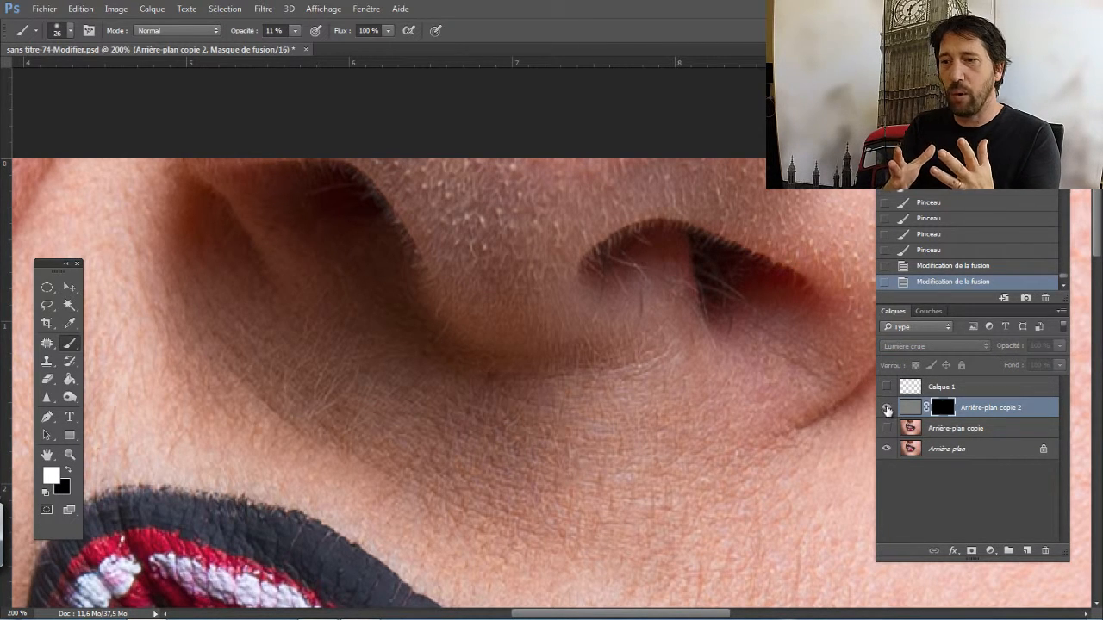
click(886, 408)
click(886, 407)
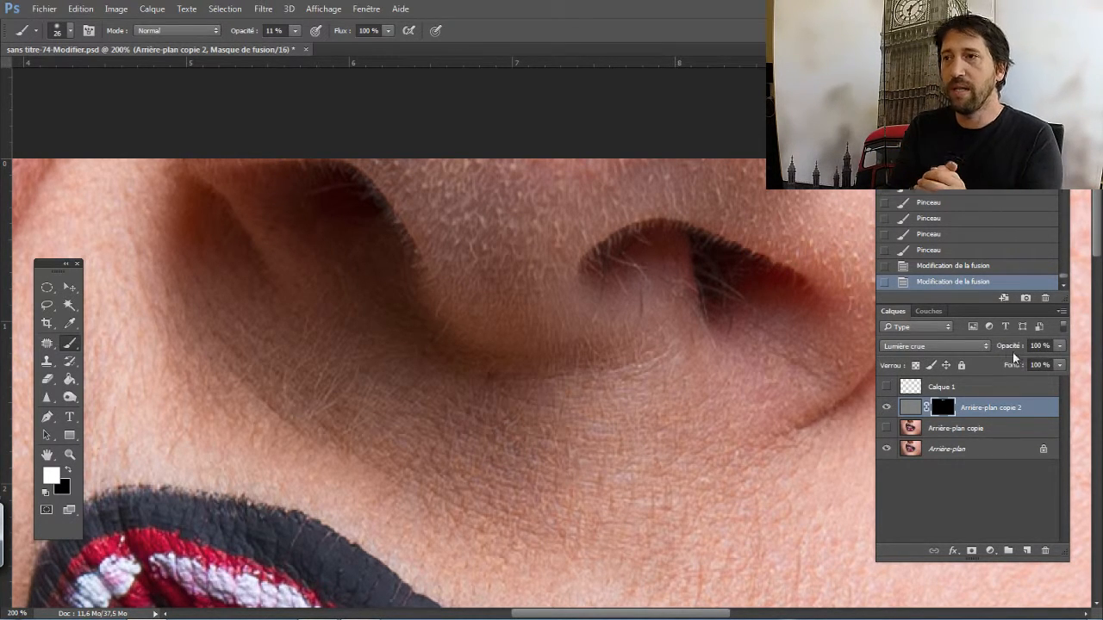
drag(1015, 346, 1009, 347)
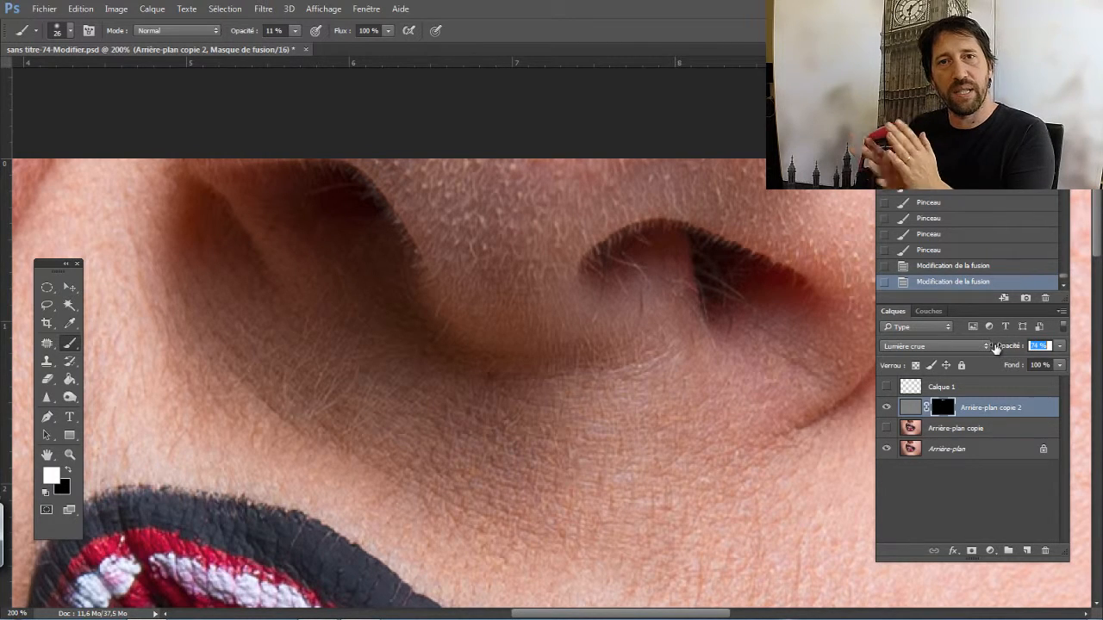
drag(990, 347, 1000, 349)
click(935, 346)
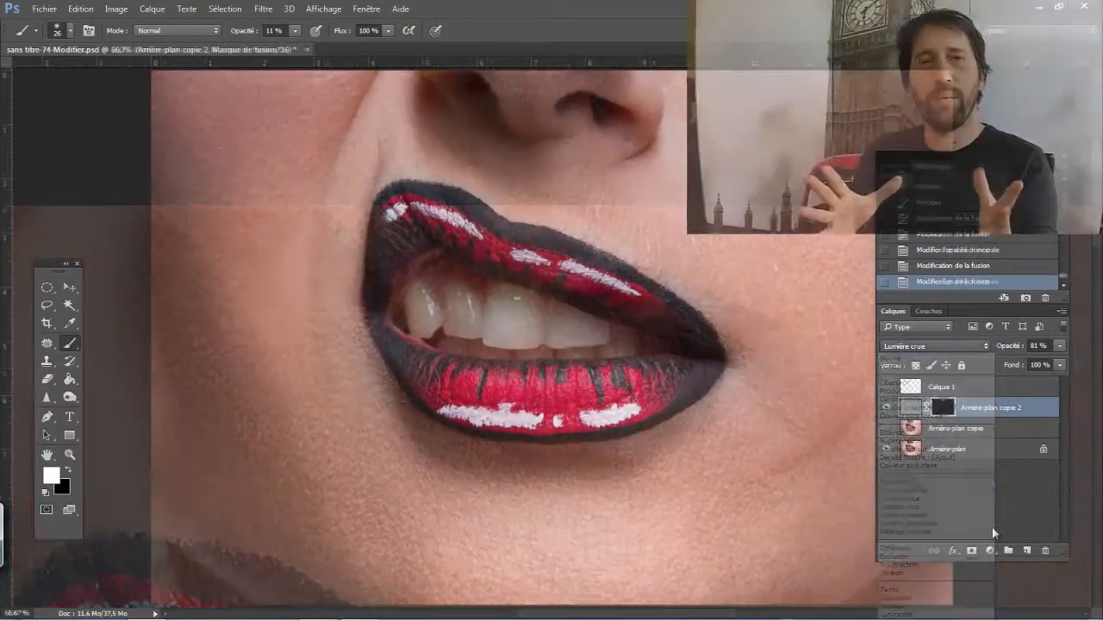
Create three merged copies of the visible image as new layers and hide Arrière-plan copie 2.
key(ctrl+shift+alt+e)
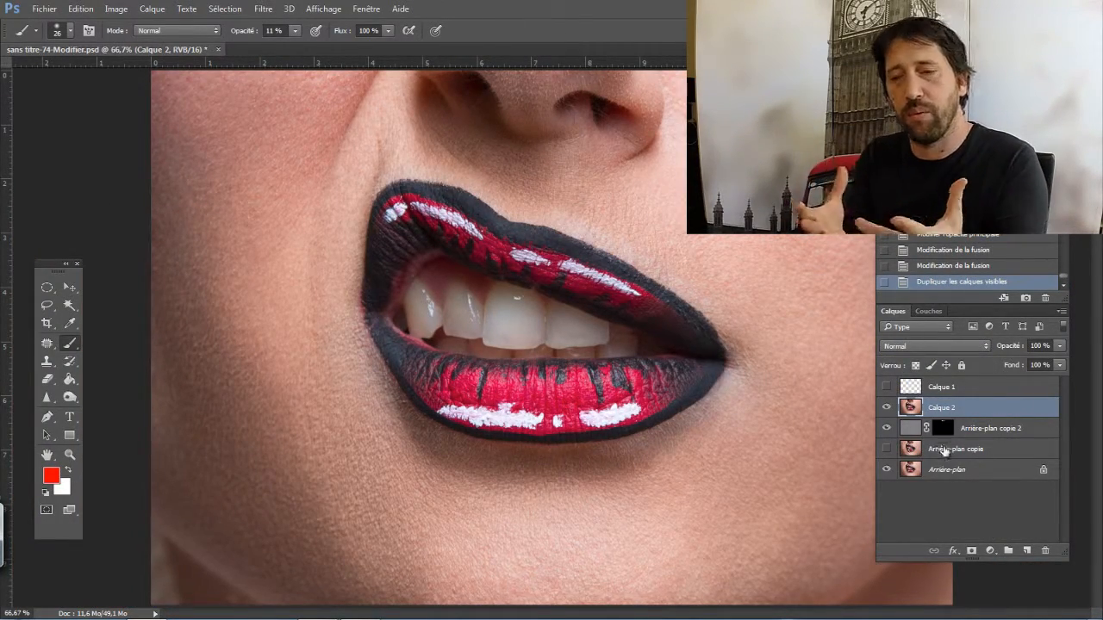
click(887, 429)
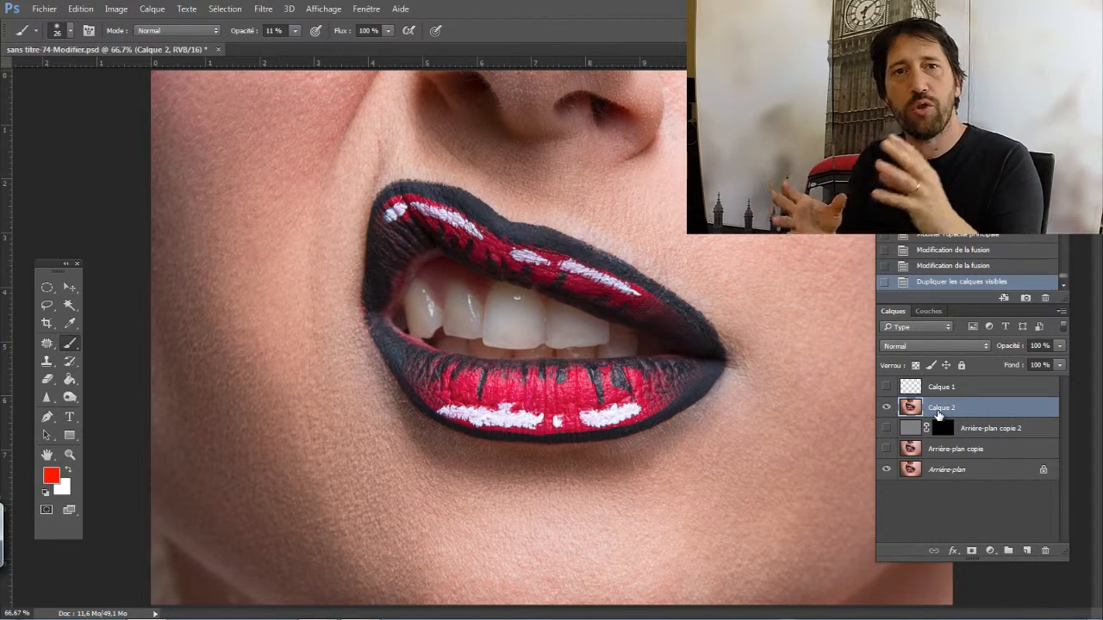
key(ctrl+j)
key(ctrl+j)
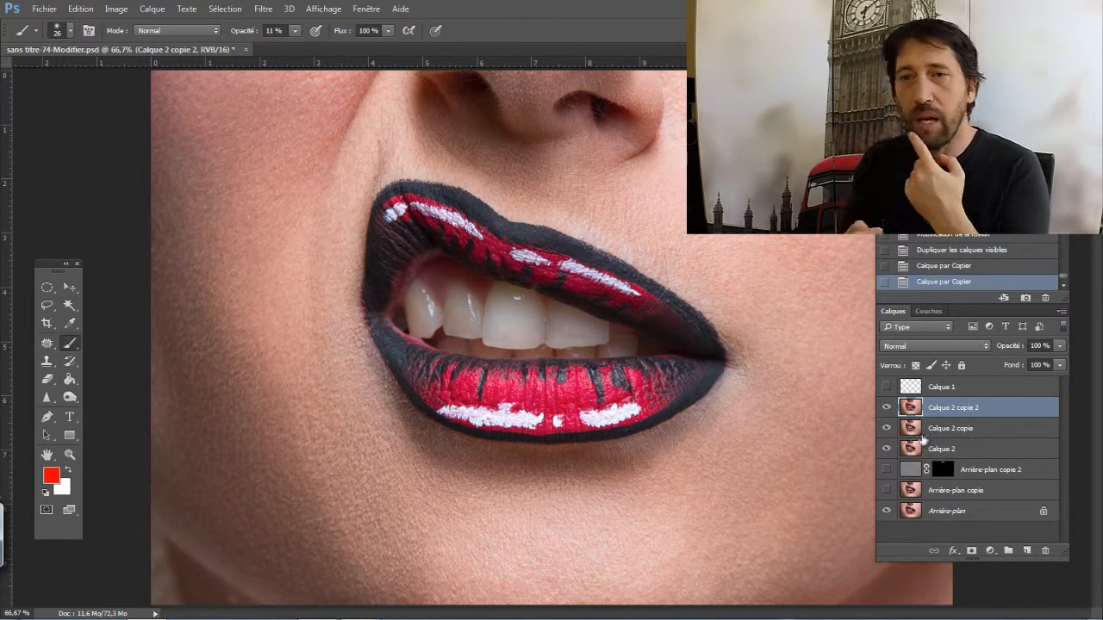
Rename the three merged layers, from lowest to highest, as depart, bas and haut.
double_click(940, 449)
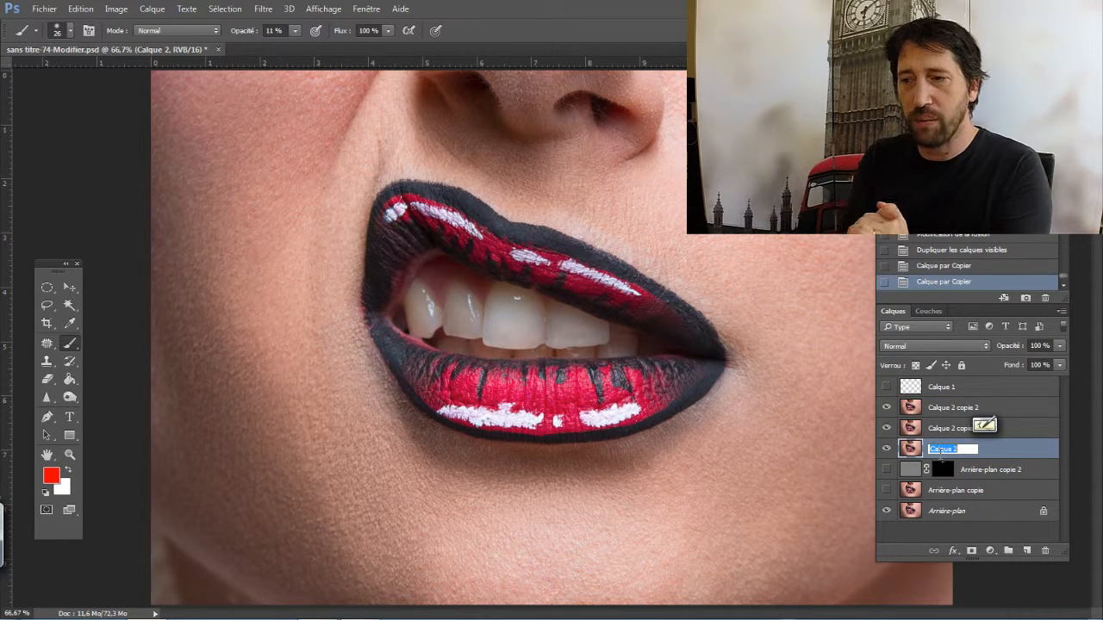
text(depart)
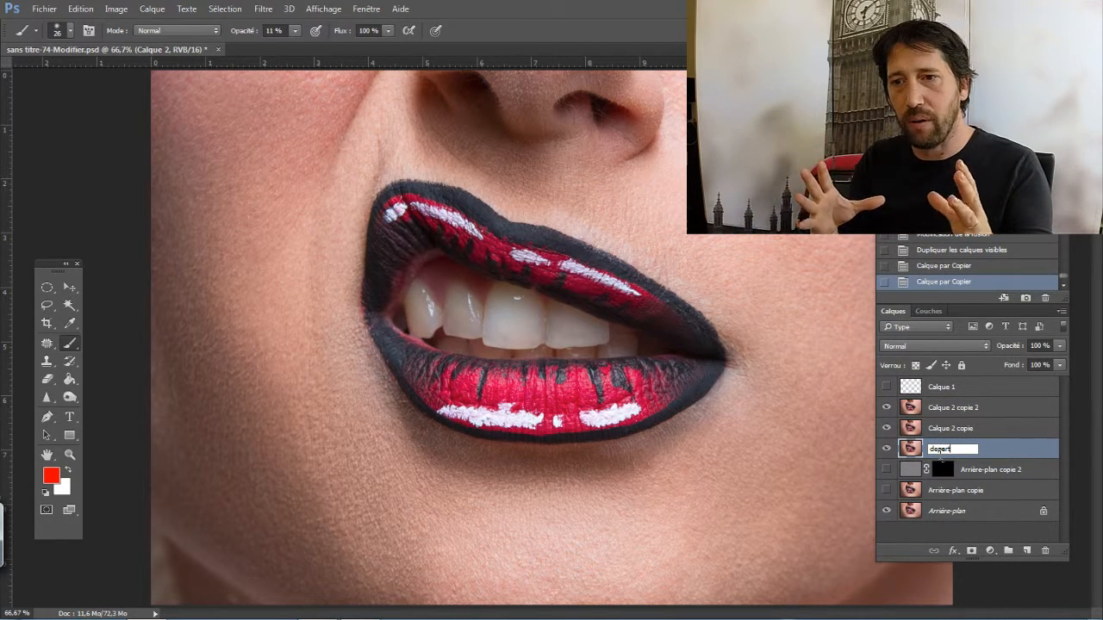
click(944, 431)
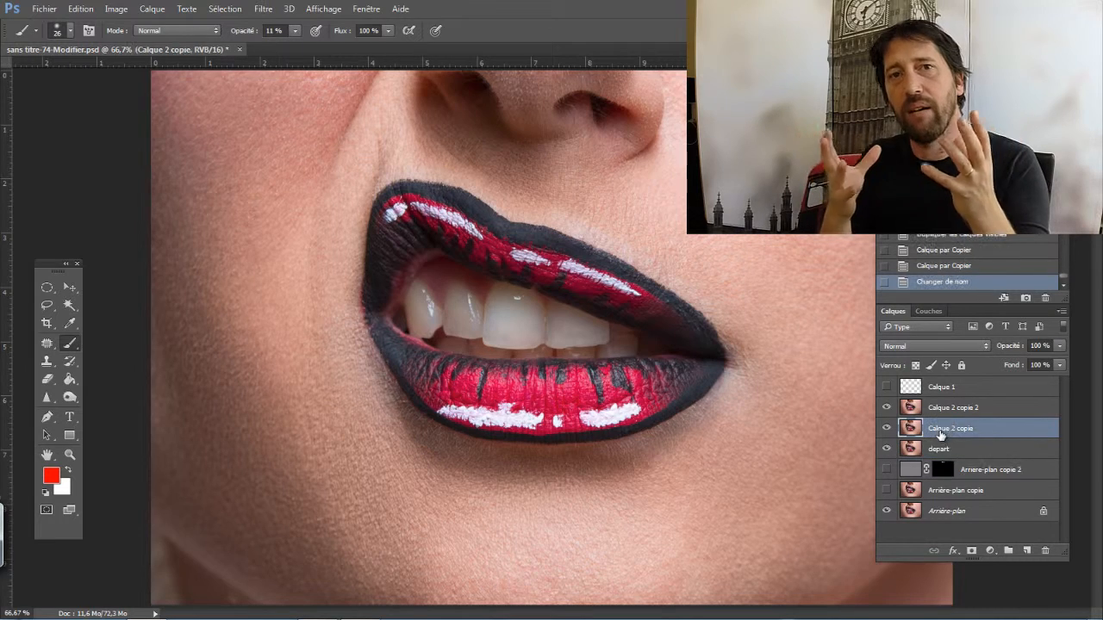
double_click(939, 430)
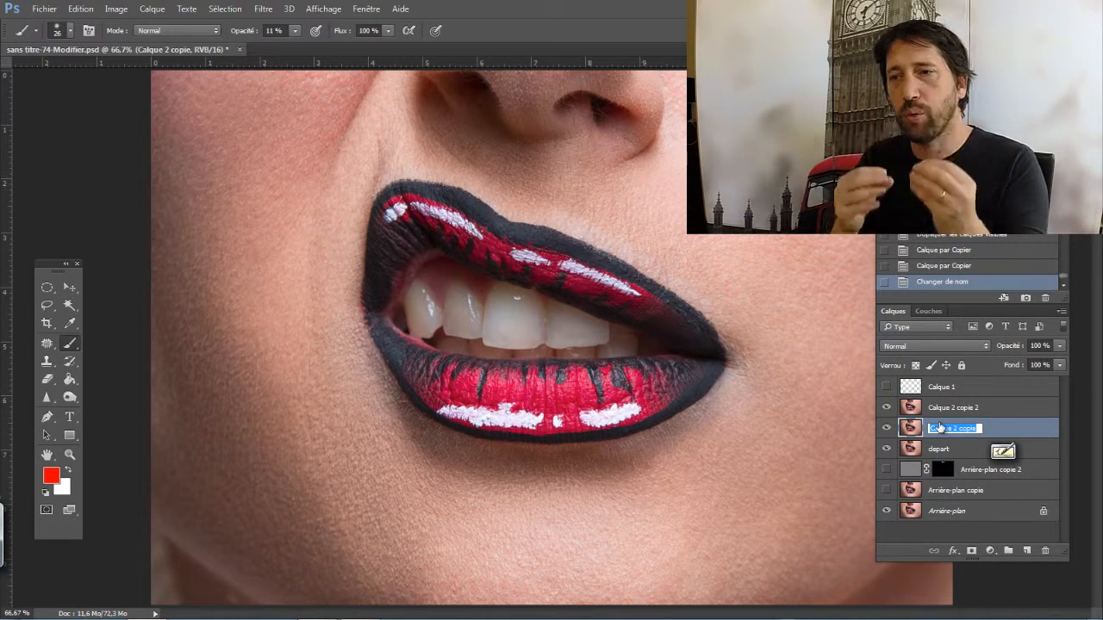
text(bas)
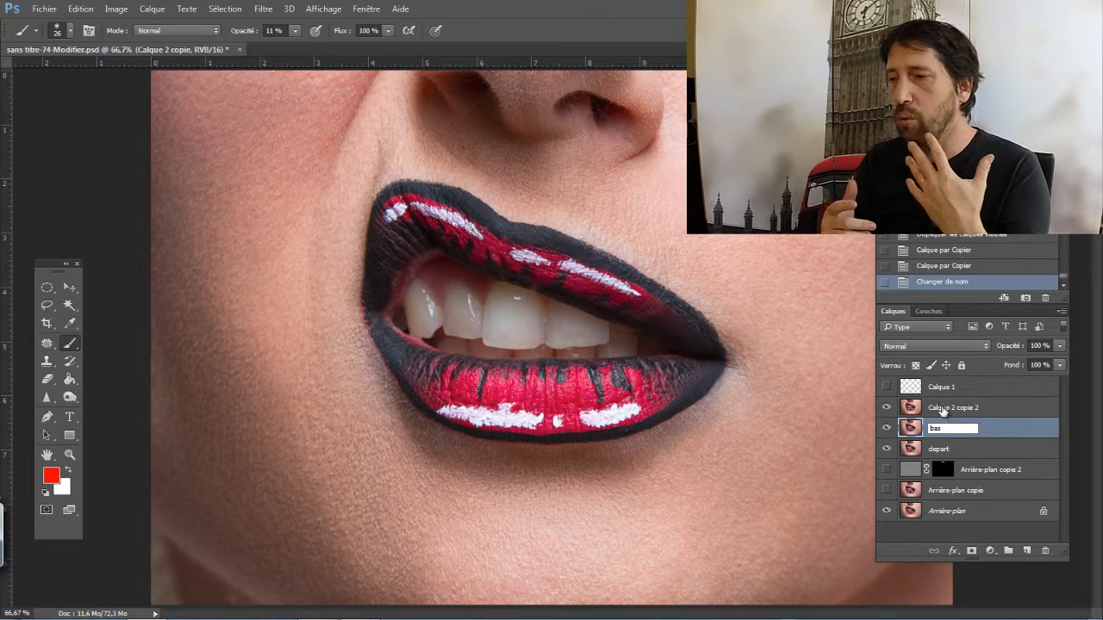
double_click(942, 408)
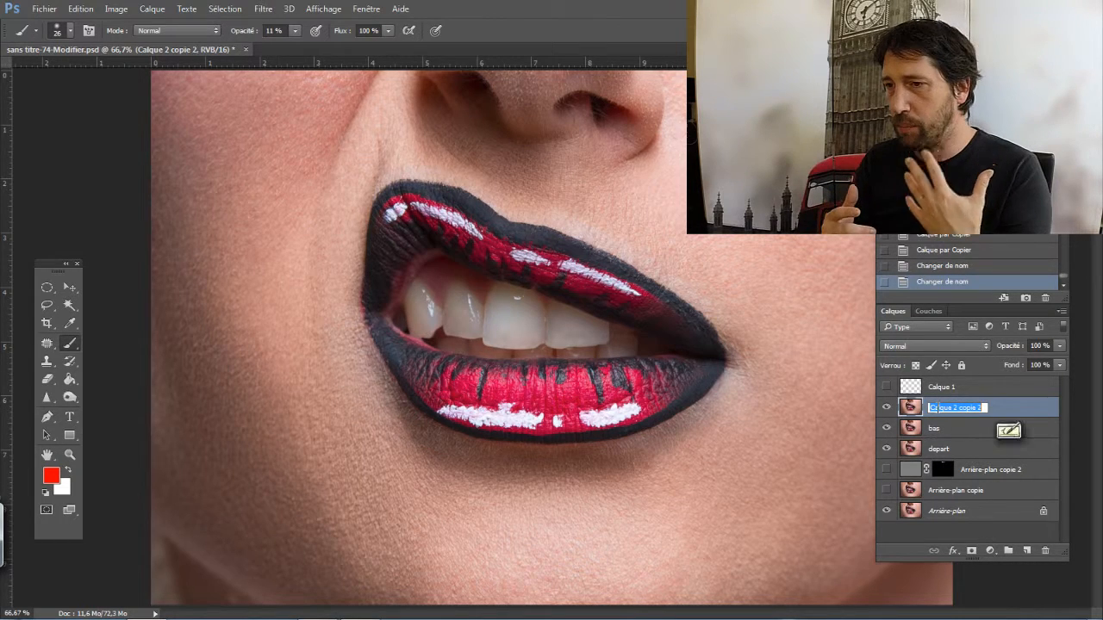
text(h)
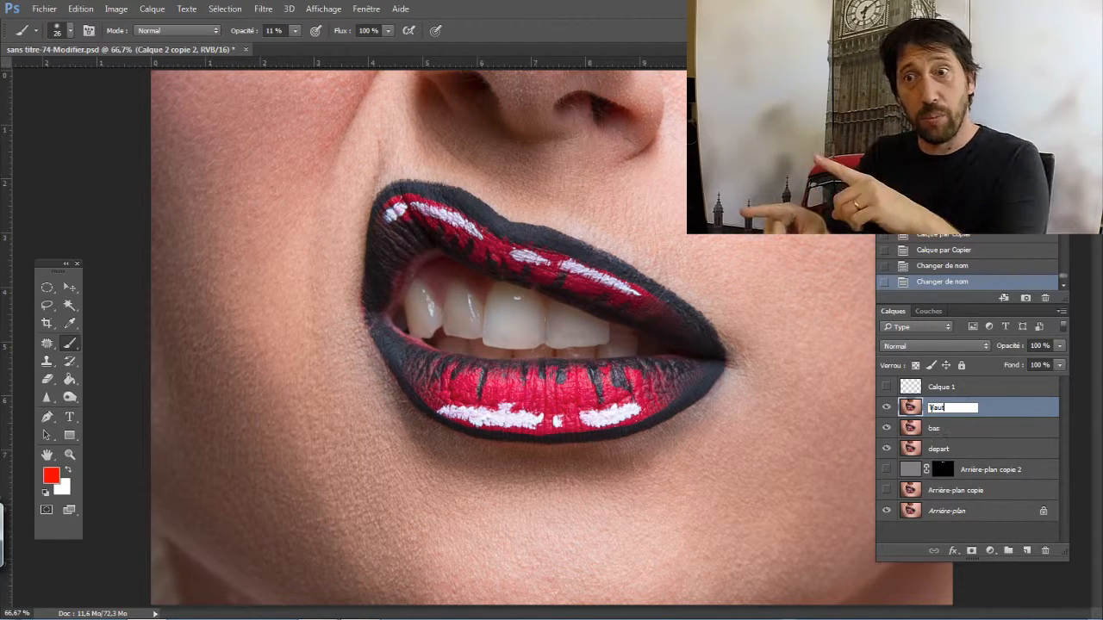
text(aut)
key(Return)
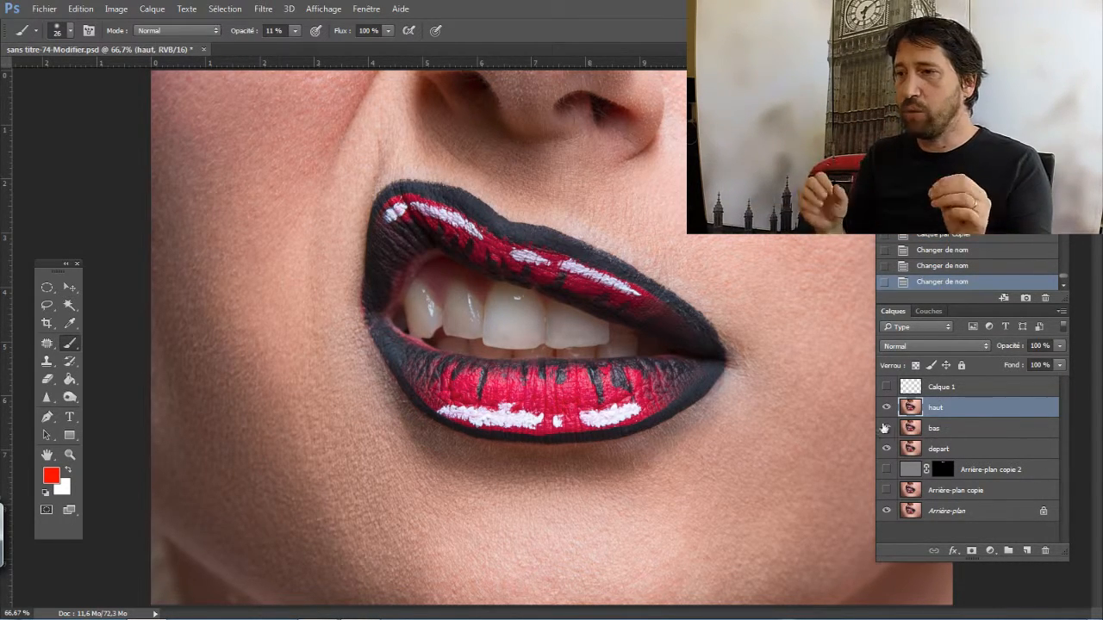
Hide the haut layer and make bas the active layer.
click(886, 407)
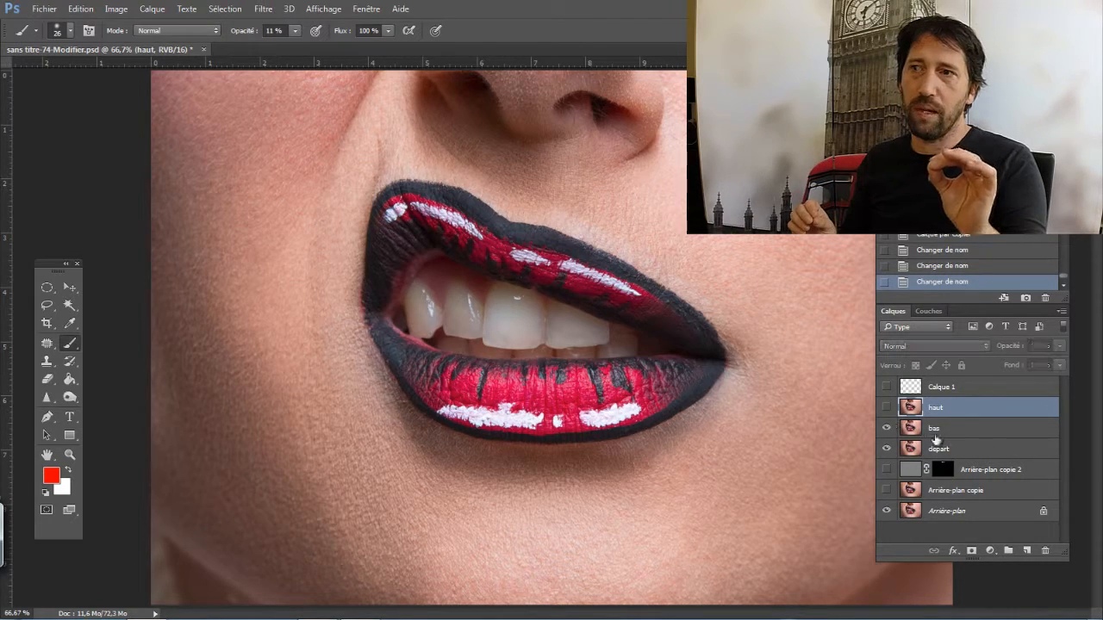
click(913, 430)
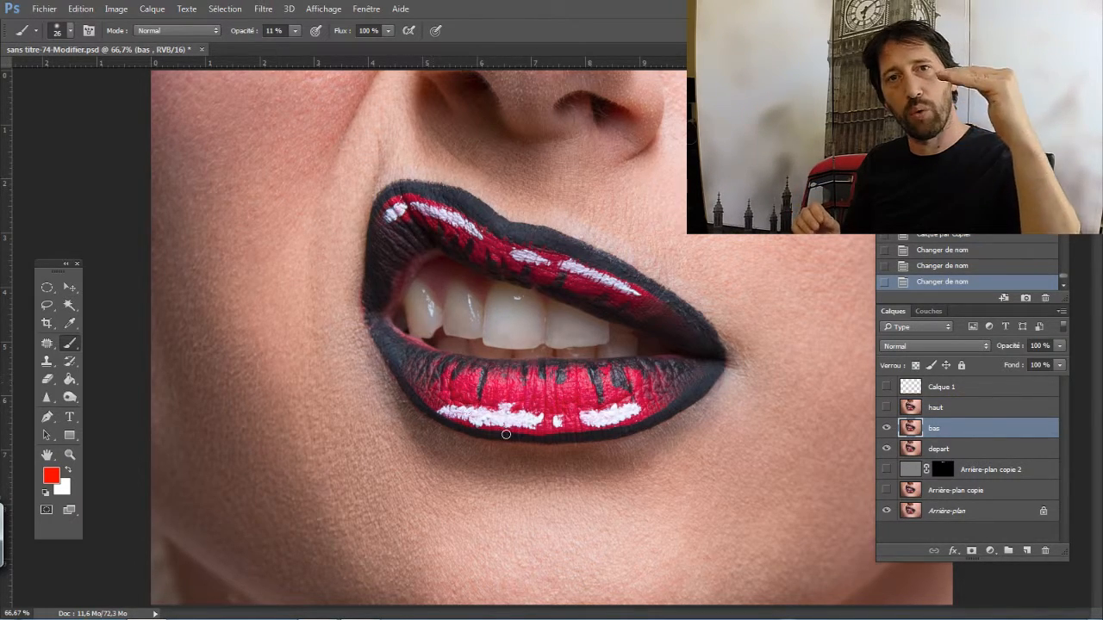
scroll(505, 434, up, 2)
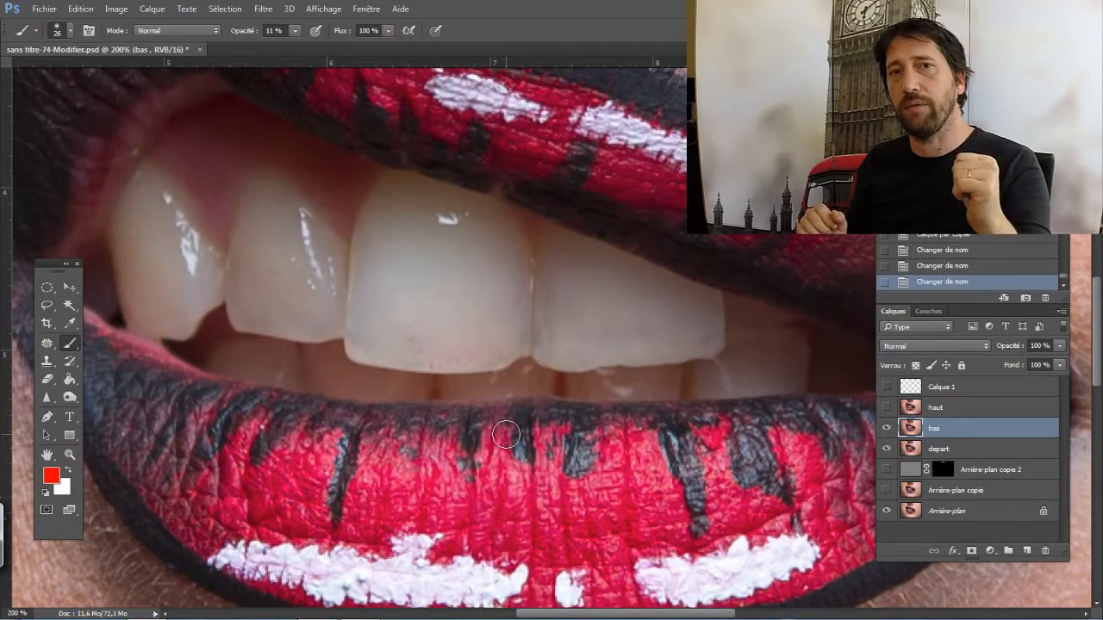
scroll(447, 457, down, 5)
scroll(447, 457, left, 3)
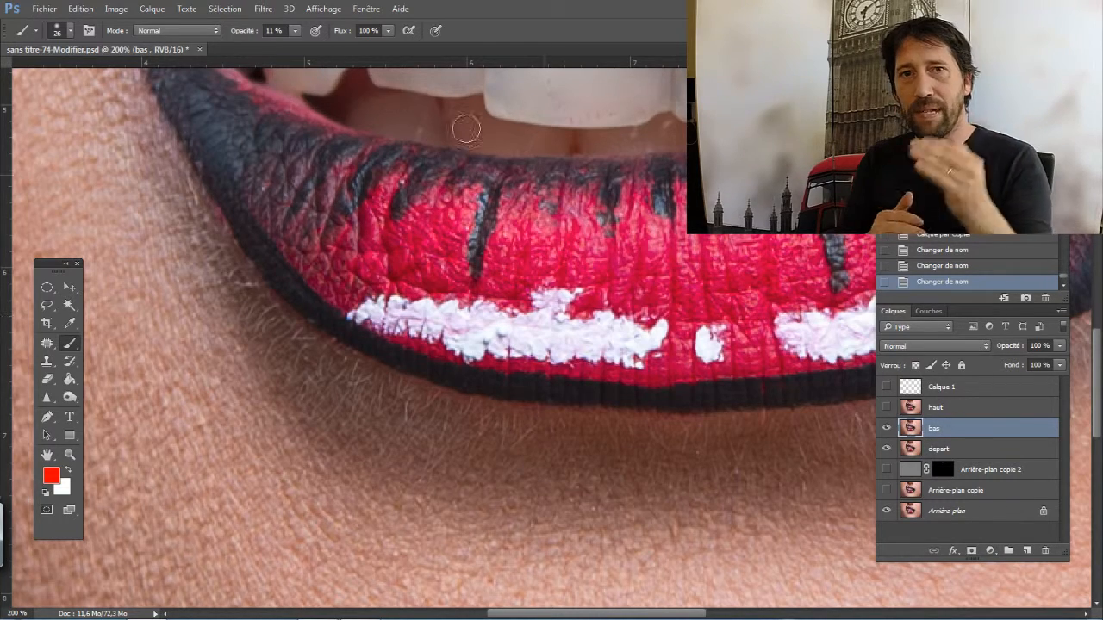
Sharpen bas with the Accentuation filter at 100 % gain, a 6-pixel radius and a threshold of 6 levels.
click(264, 11)
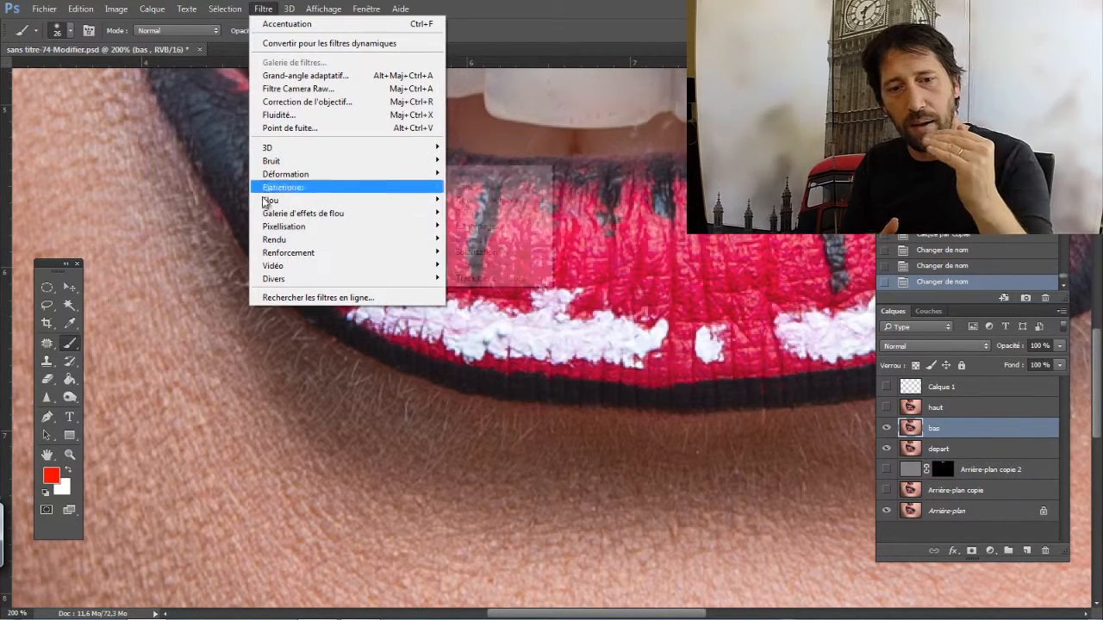
mouse_move(315, 254)
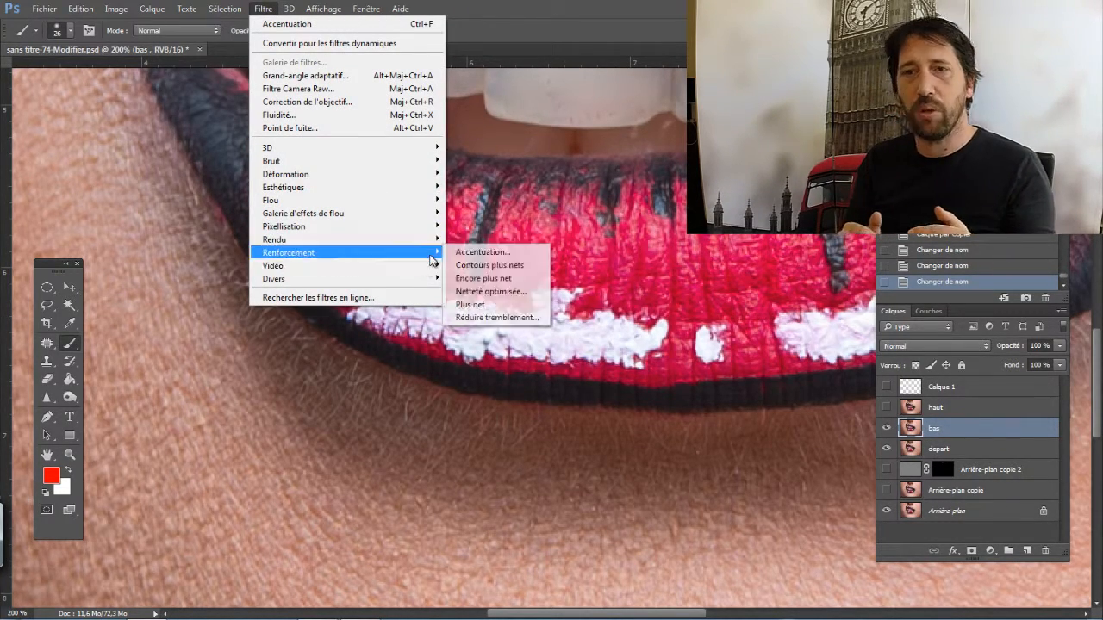
click(469, 253)
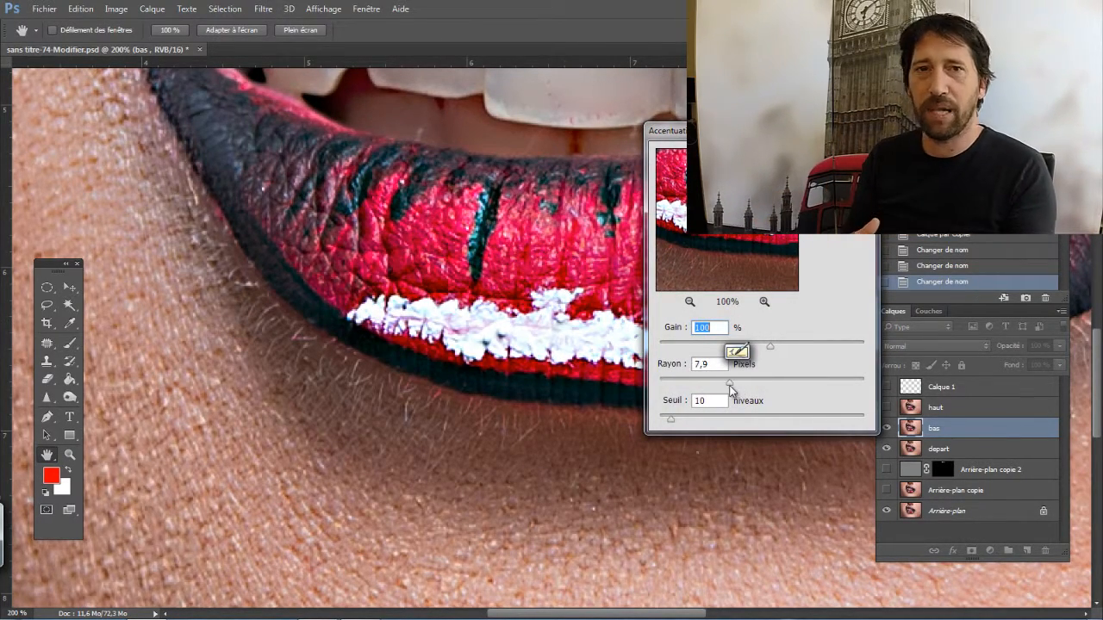
drag(729, 386, 728, 392)
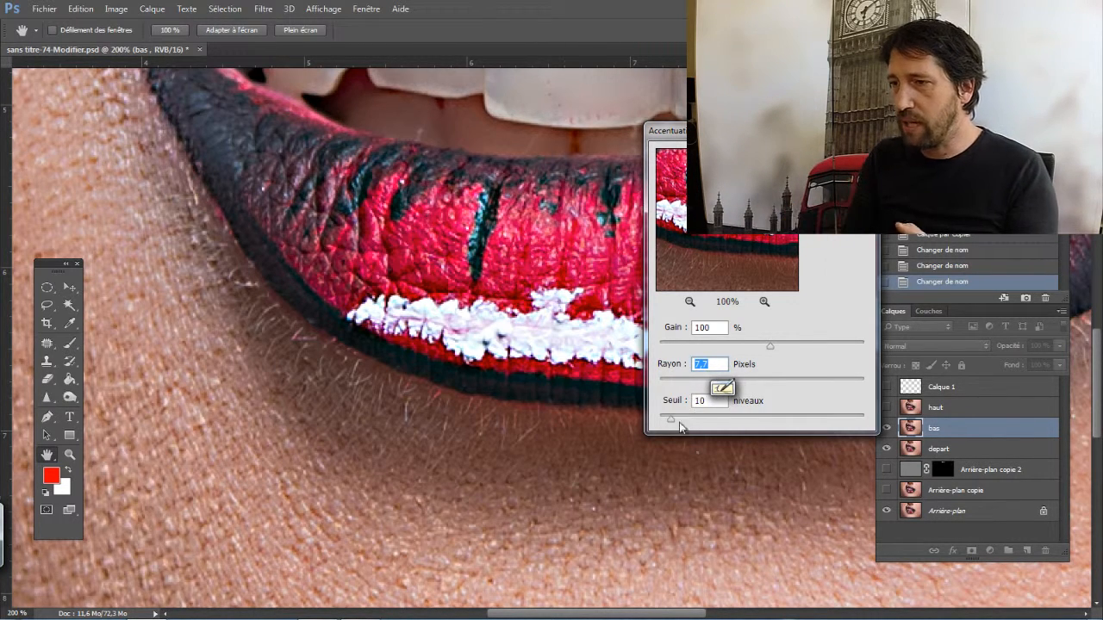
text(6)
double_click(713, 400)
text(6)
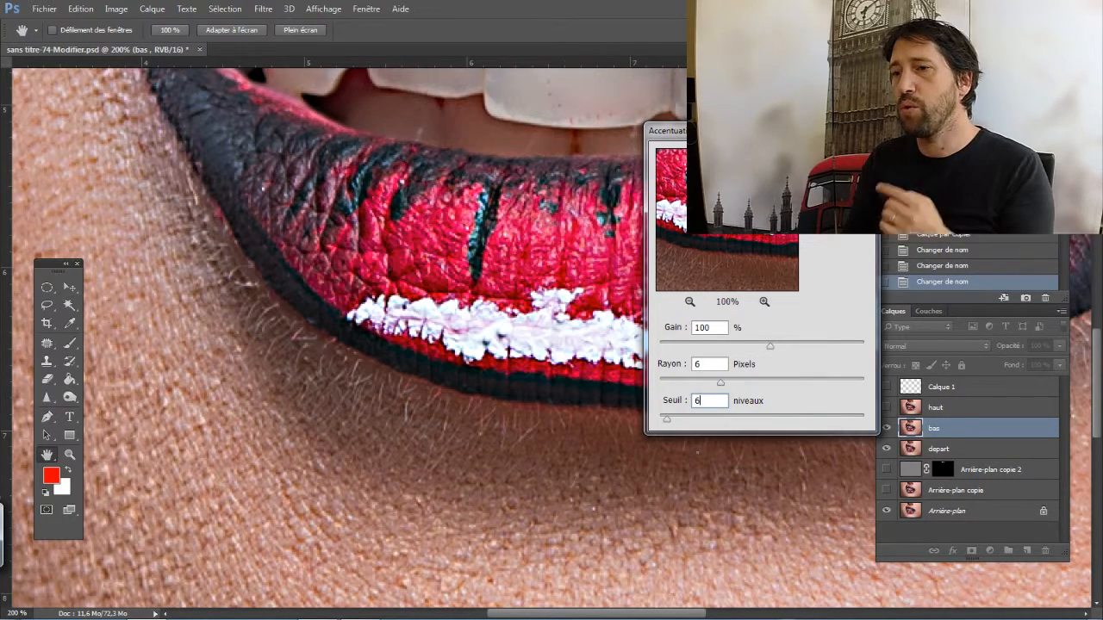
key(Return)
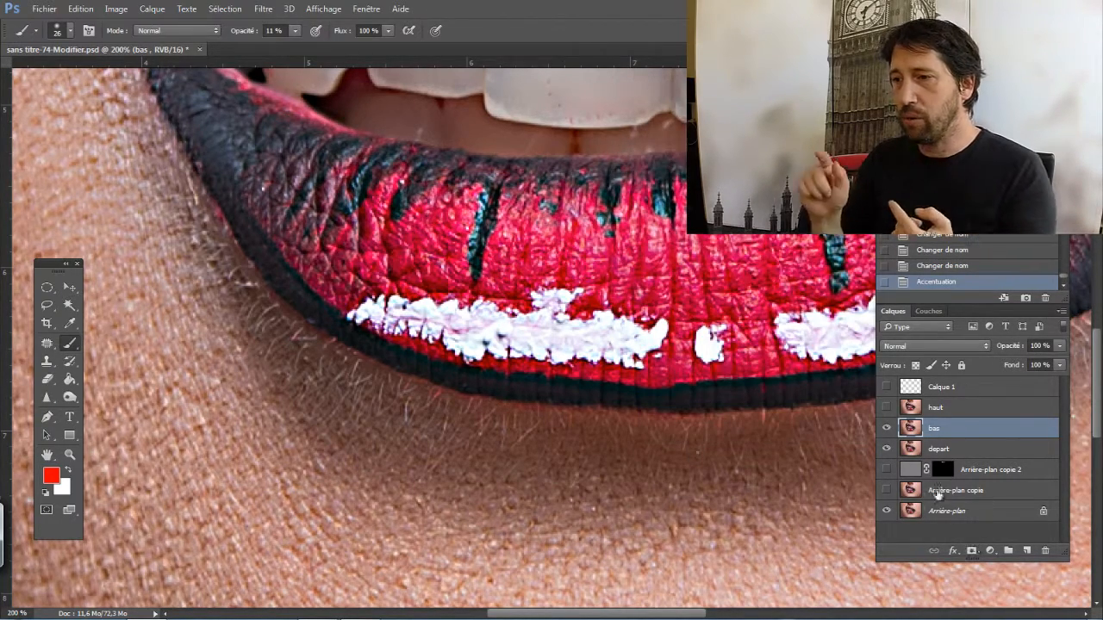
Show haut and apply the inverted RVB image of bas to it with Addition, 100 % opacity, scale 2 and offset 0.
click(886, 408)
click(947, 410)
click(116, 8)
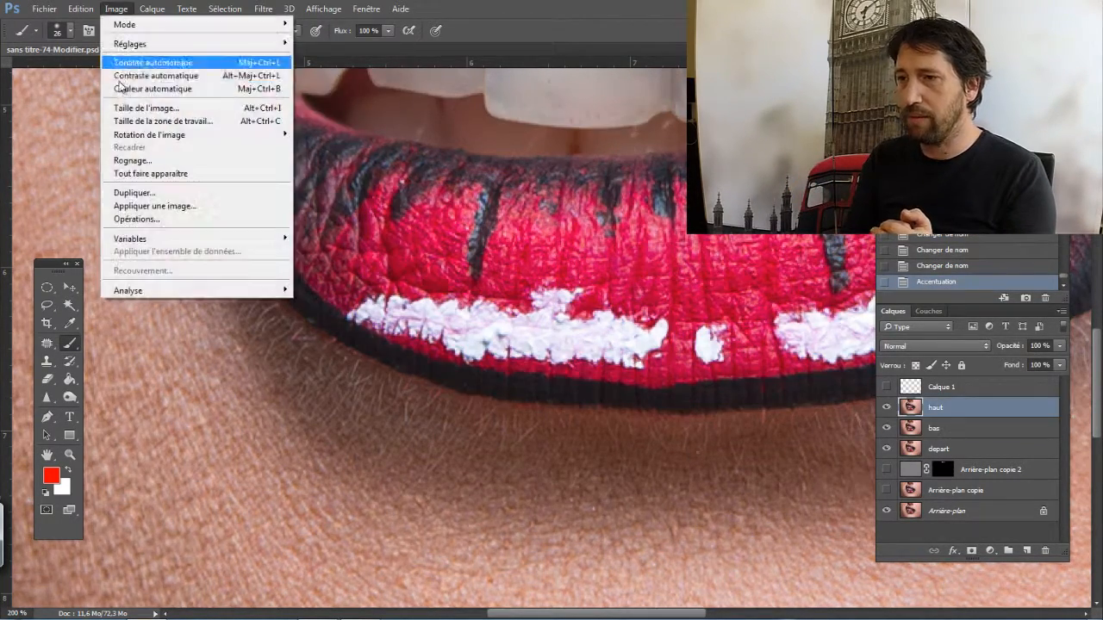
click(143, 207)
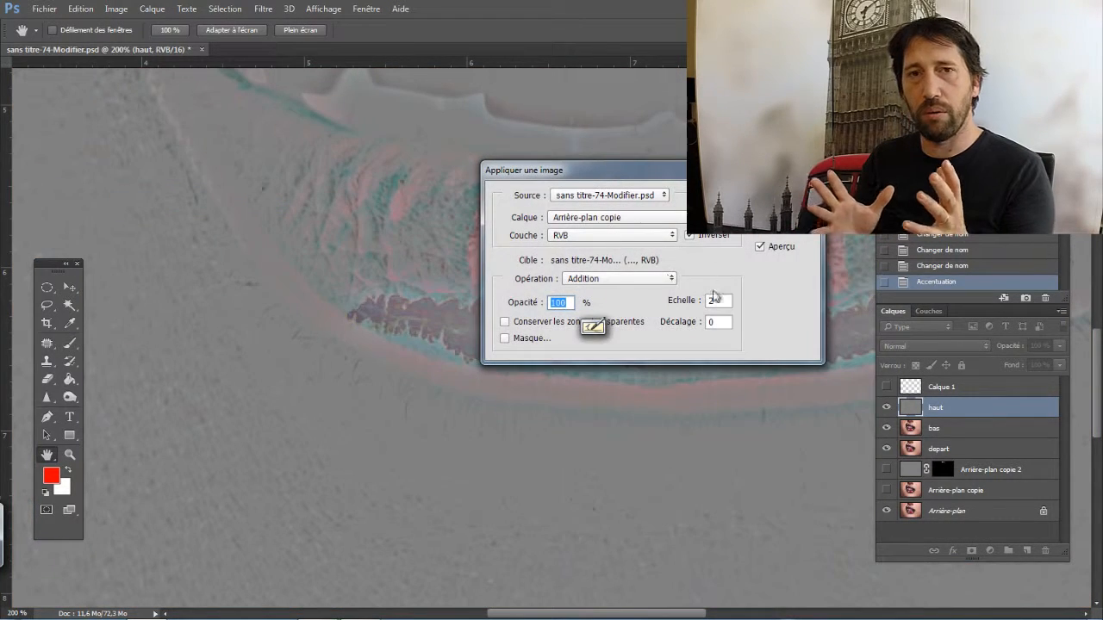
click(613, 218)
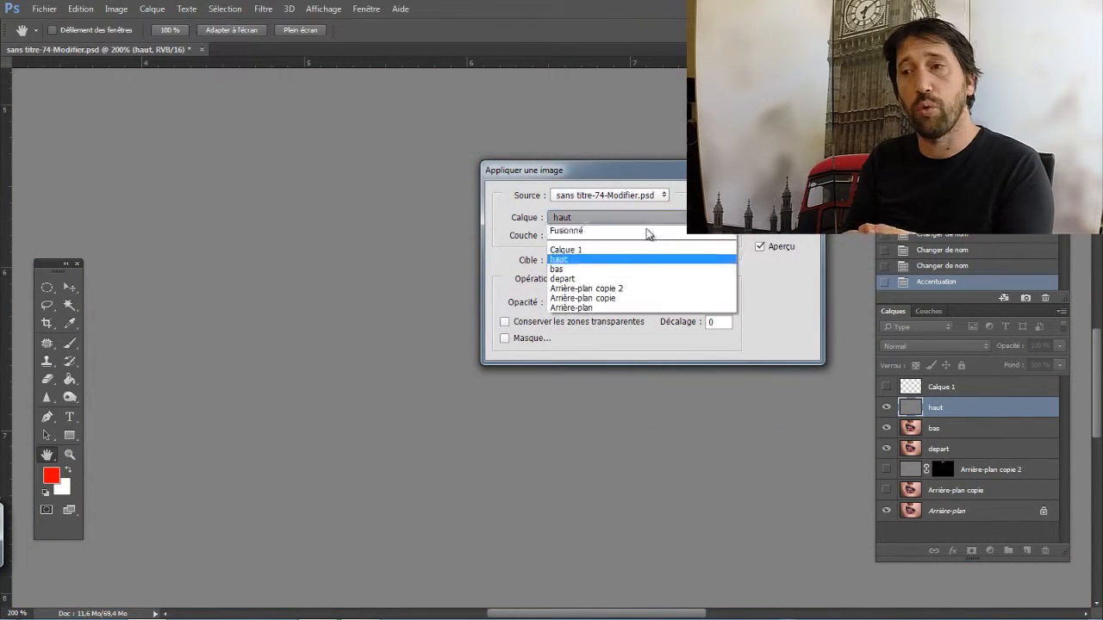
click(613, 278)
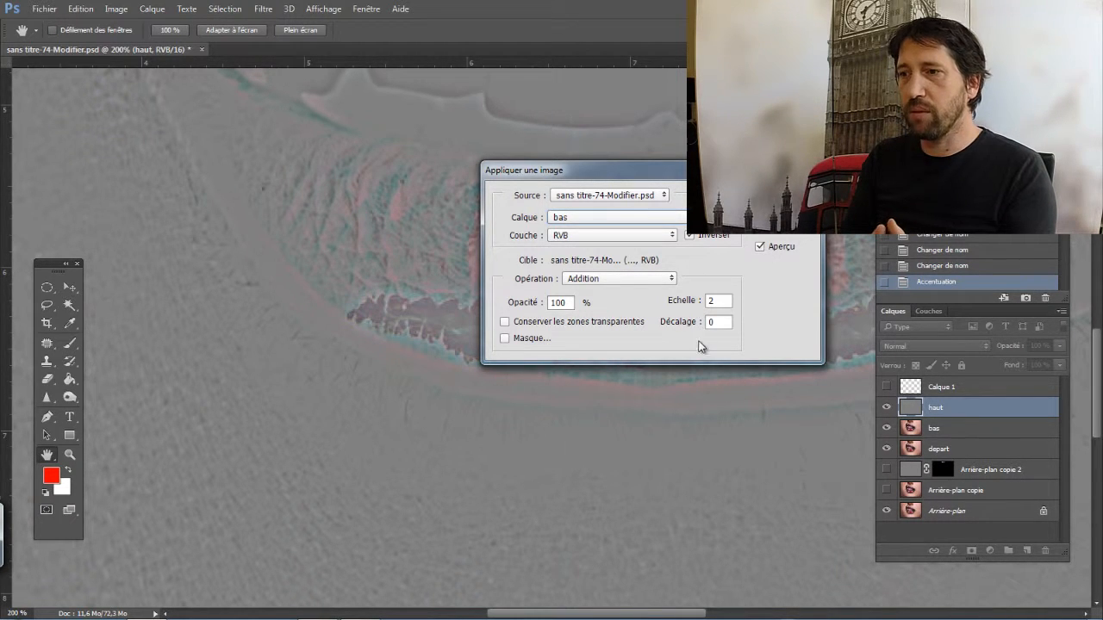
click(779, 191)
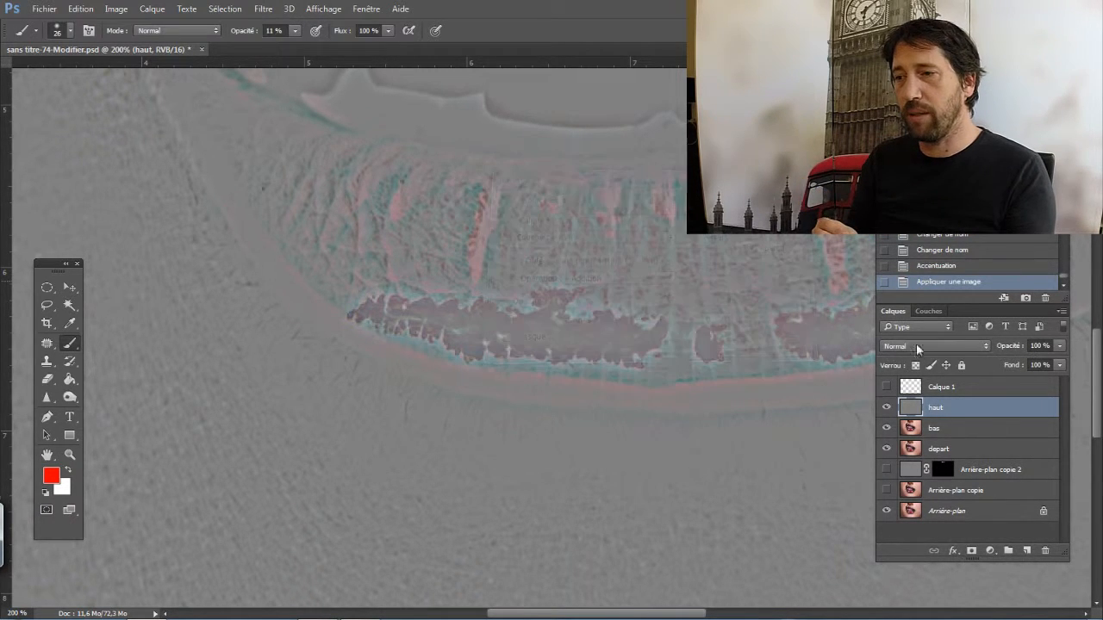
Set haut's blend mode to Incrustation with bas hidden, and give haut a black layer mask.
click(916, 346)
click(900, 485)
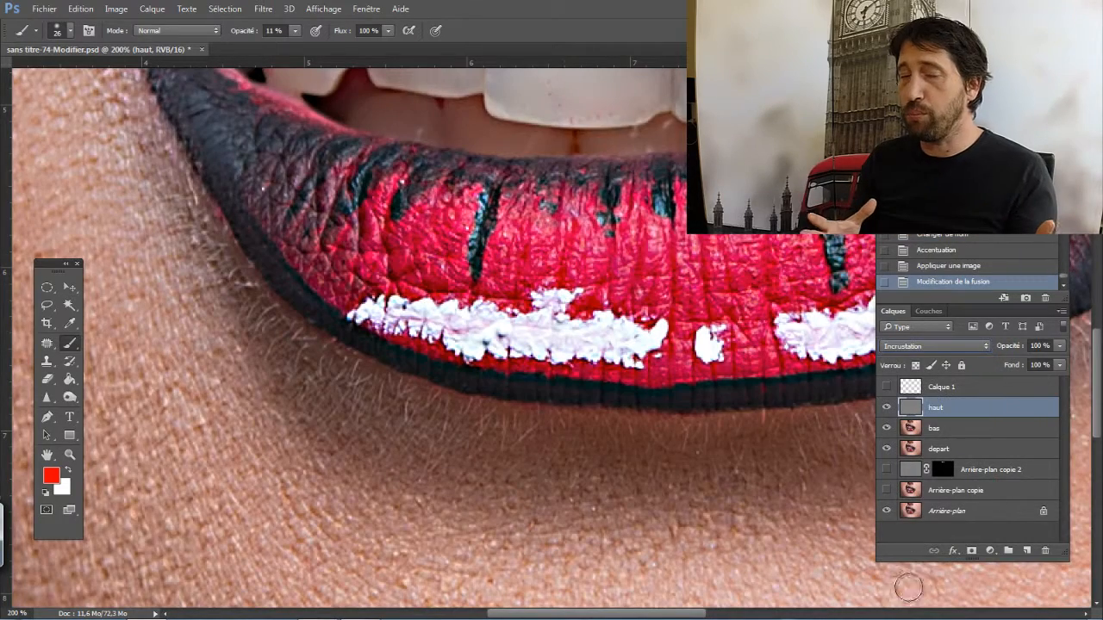
click(887, 427)
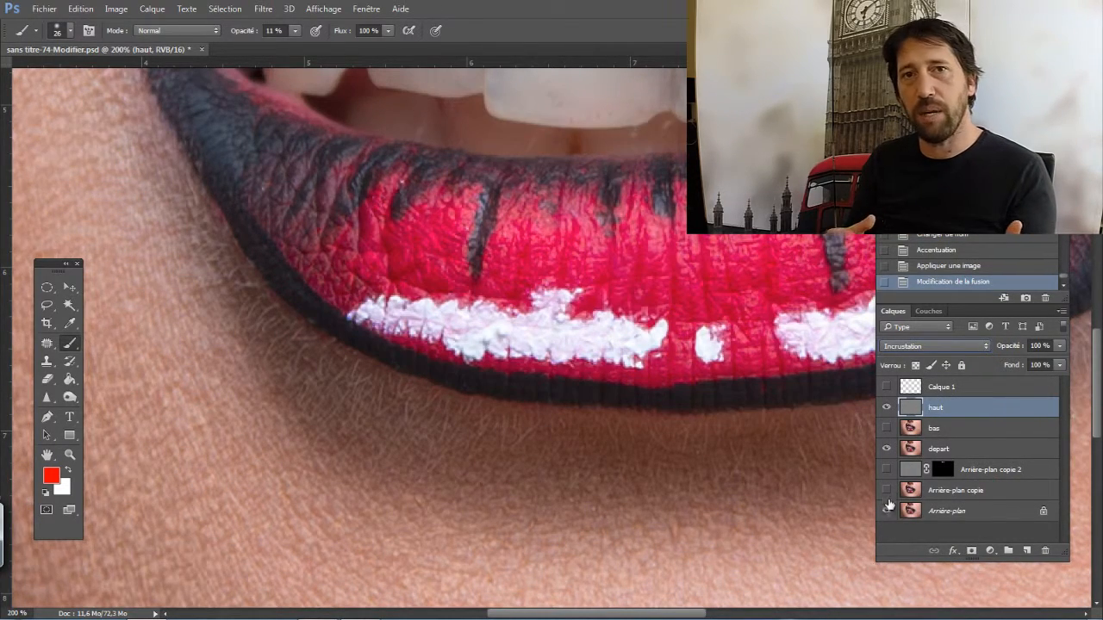
alt+click(971, 550)
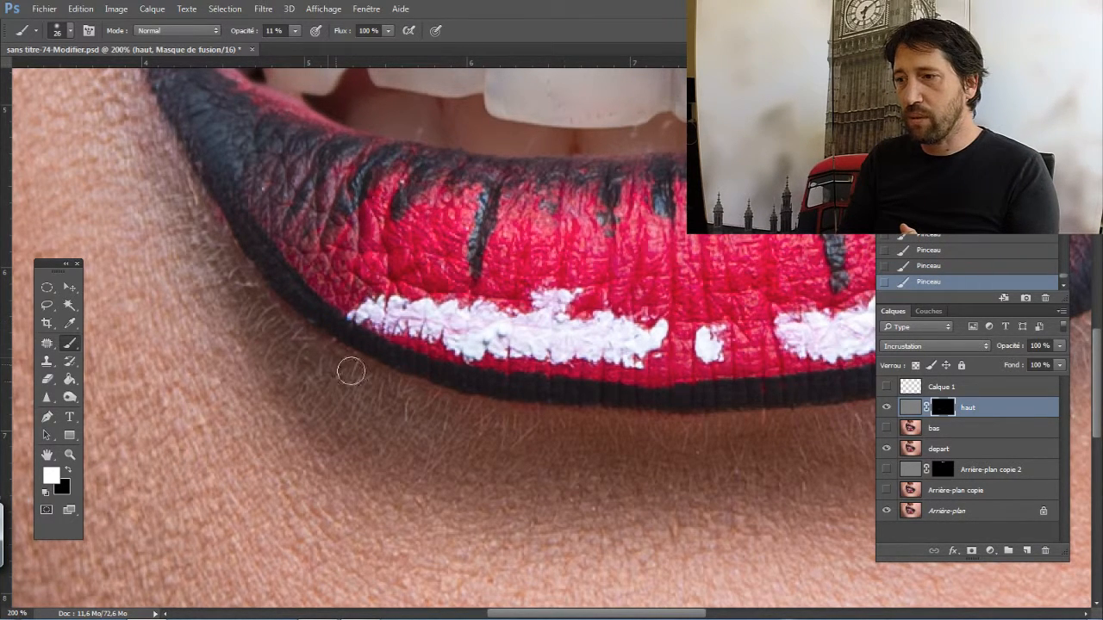
Compare the skin around the lower lip with haut hidden and shown.
click(888, 409)
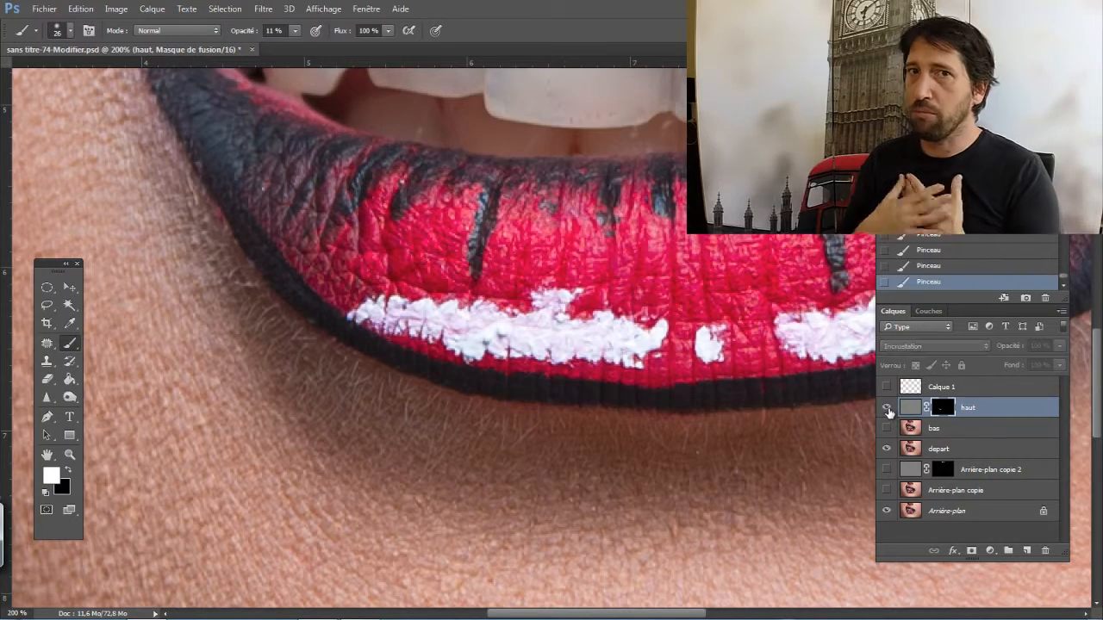
click(887, 410)
click(888, 409)
click(887, 408)
key(ctrl+minus)
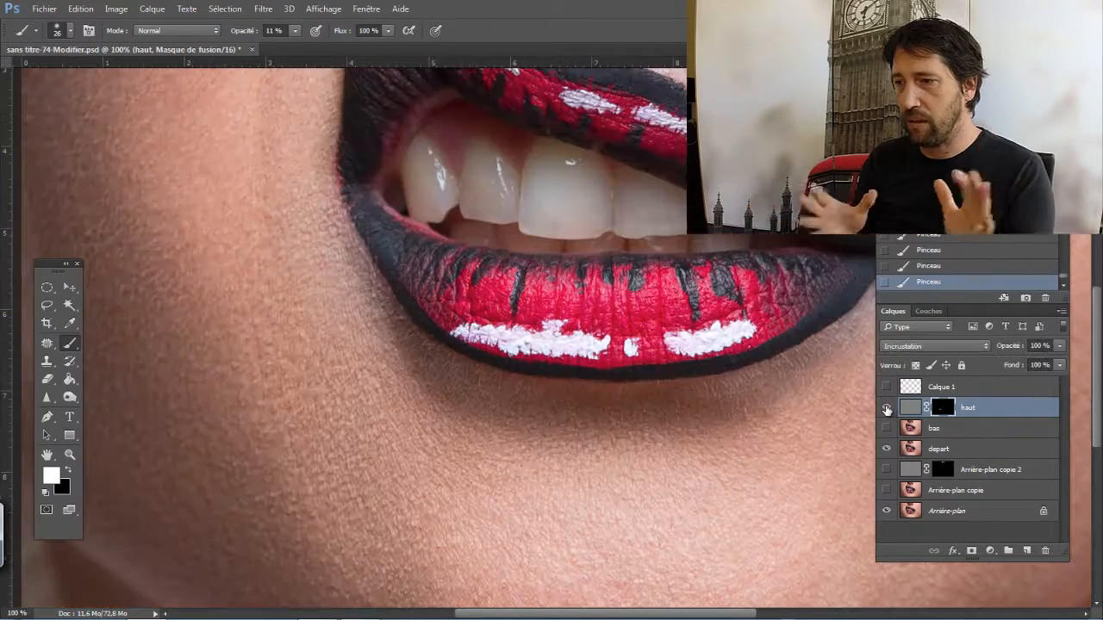
click(887, 409)
click(886, 409)
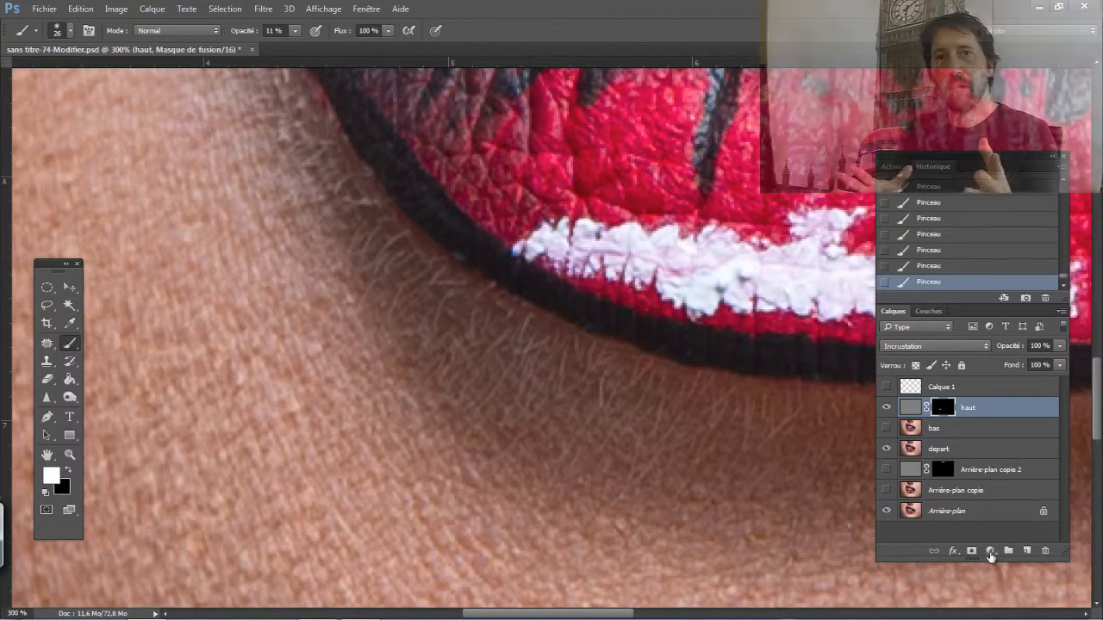
Add a Courbes adjustment layer above haut with slightly raised midtones, and invert its mask to black.
click(990, 552)
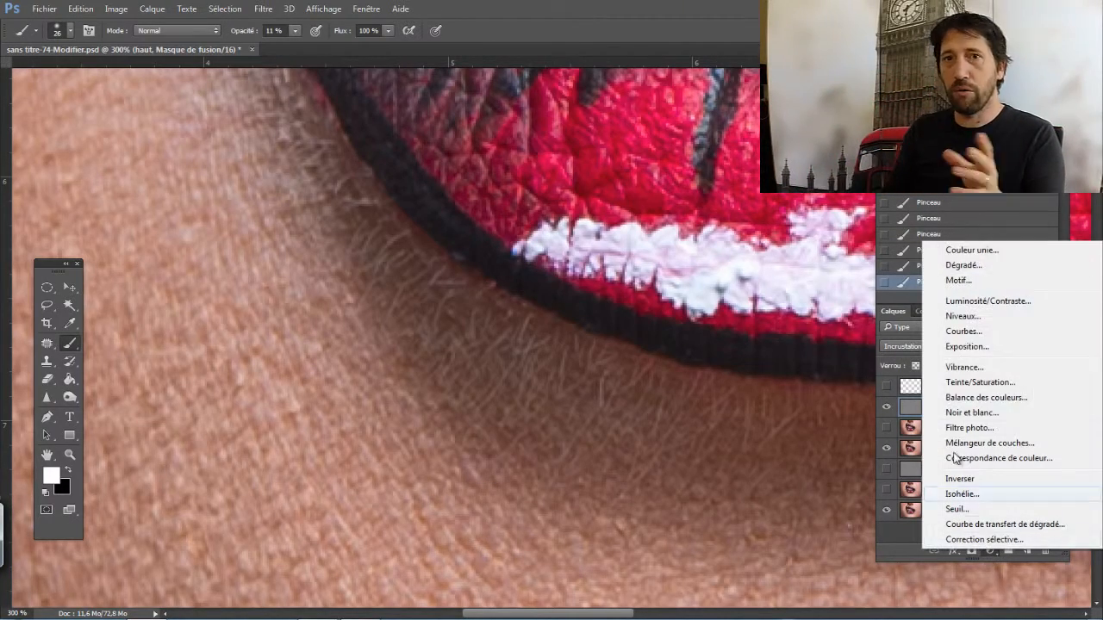
click(961, 336)
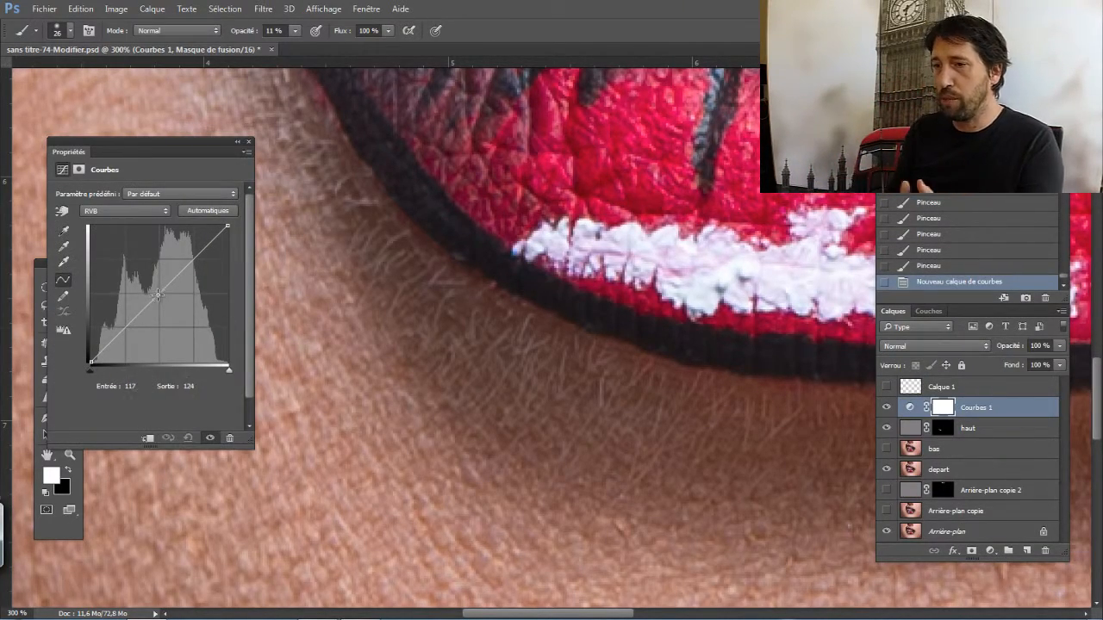
drag(158, 295, 155, 287)
click(248, 143)
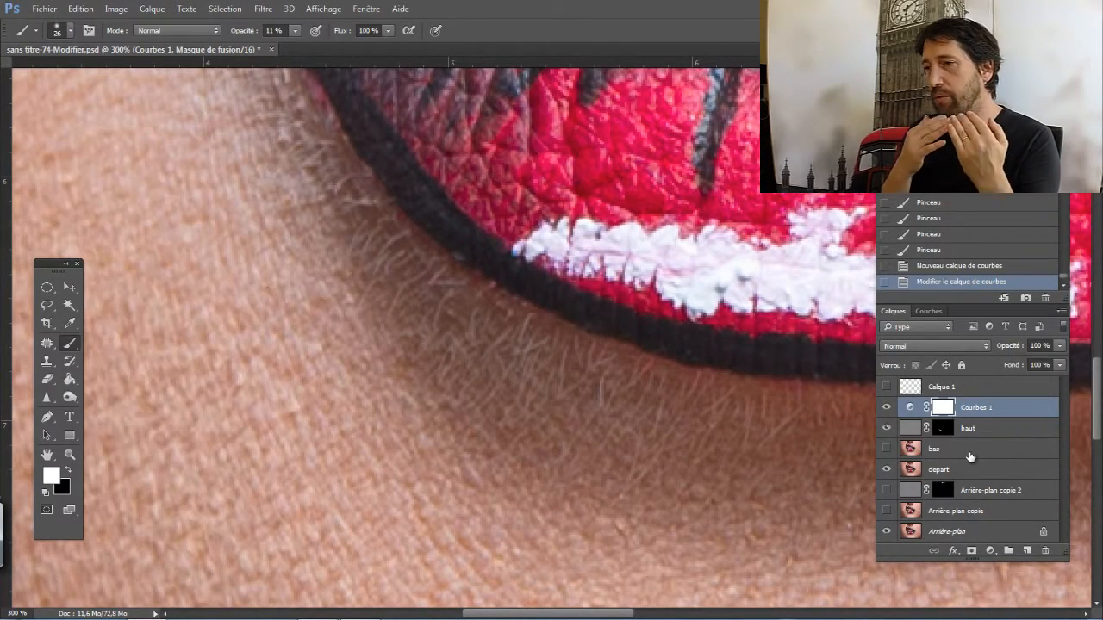
key(ctrl+i)
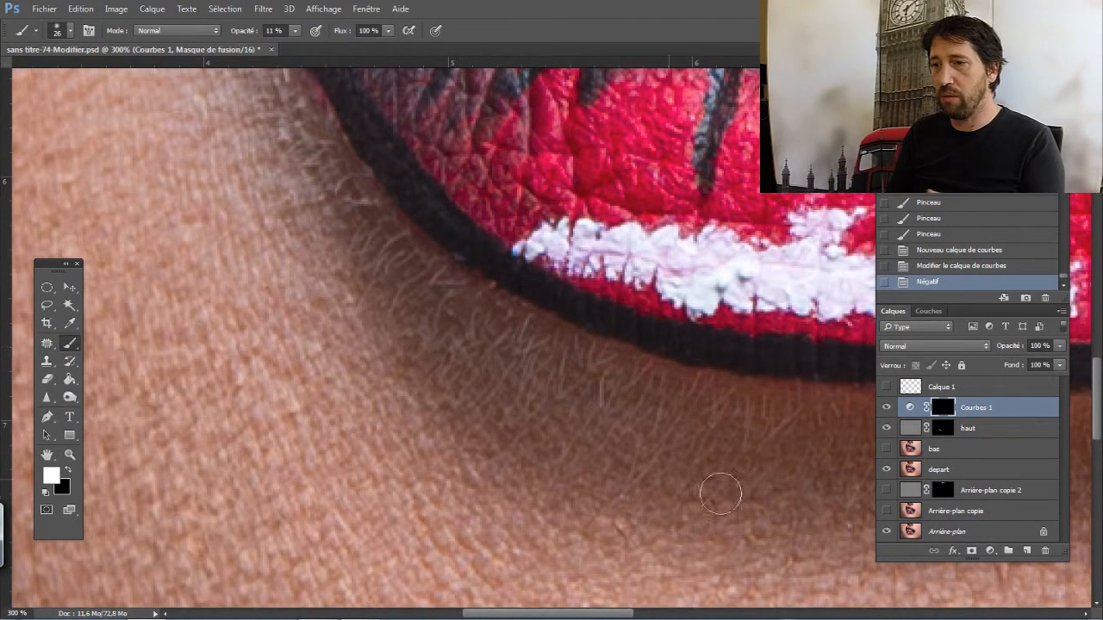
Set the brush size to 3 px and paint white on the Courbes 1 mask over fine details beside the lower lip's black outline.
right_click(338, 428)
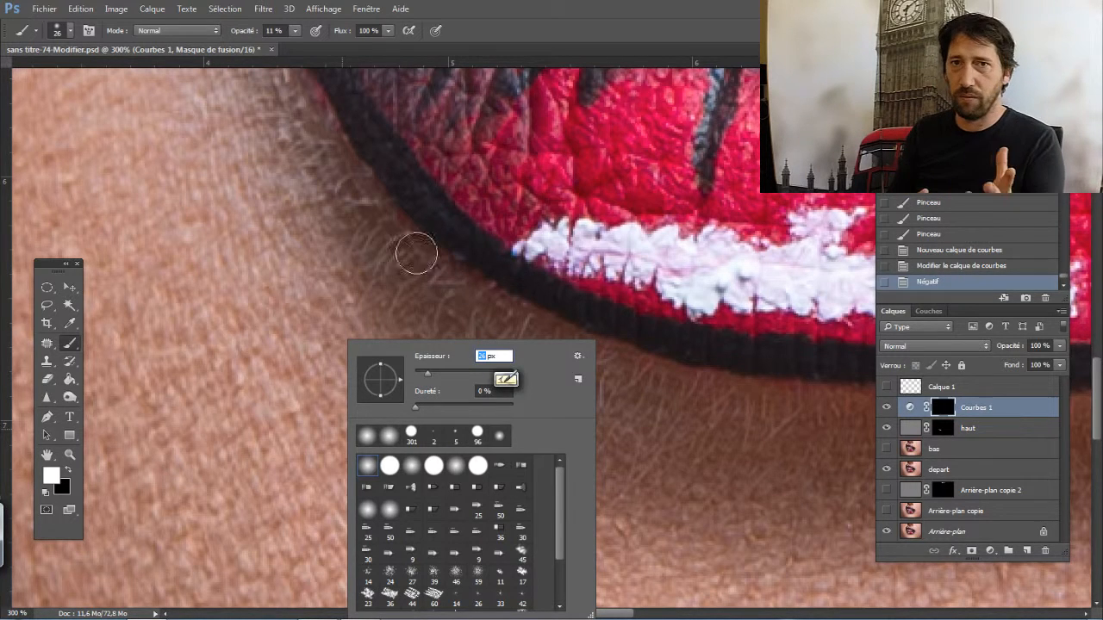
text(3)
key(Return)
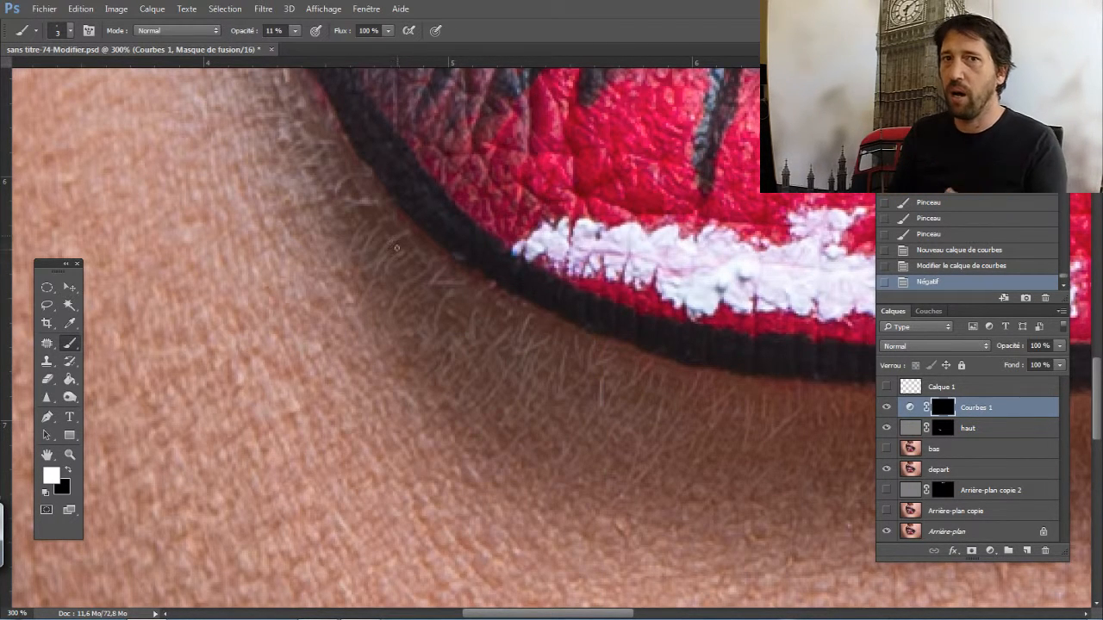
drag(397, 248, 401, 243)
drag(395, 247, 401, 242)
drag(393, 247, 400, 243)
drag(393, 247, 401, 242)
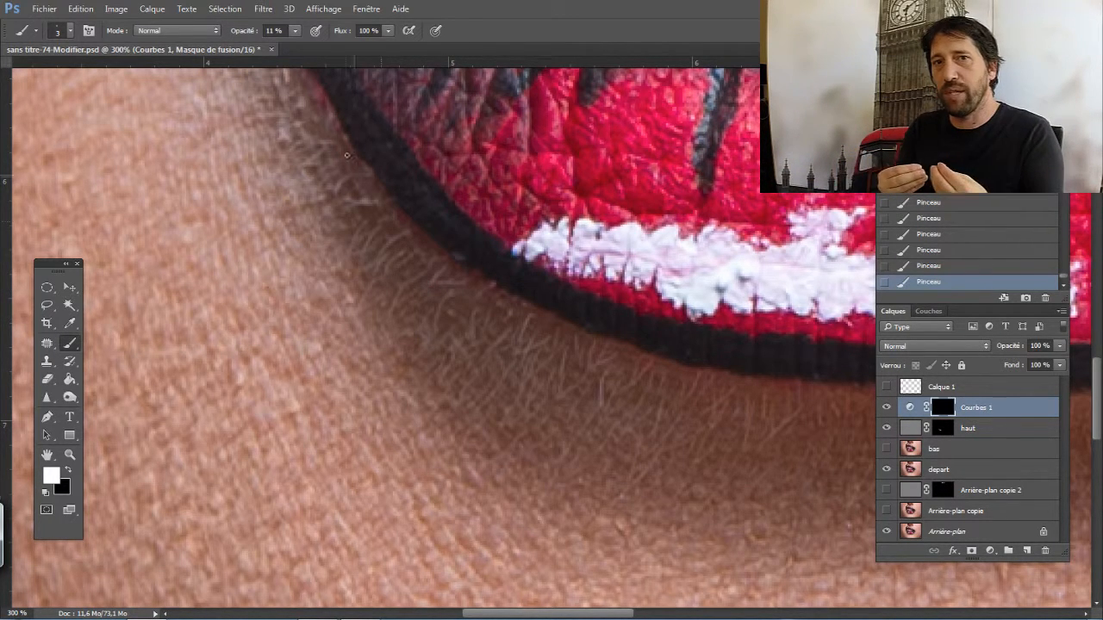
Compare the retouched skin below the lip with Courbes 1 hidden and shown, at several magnifications.
click(886, 407)
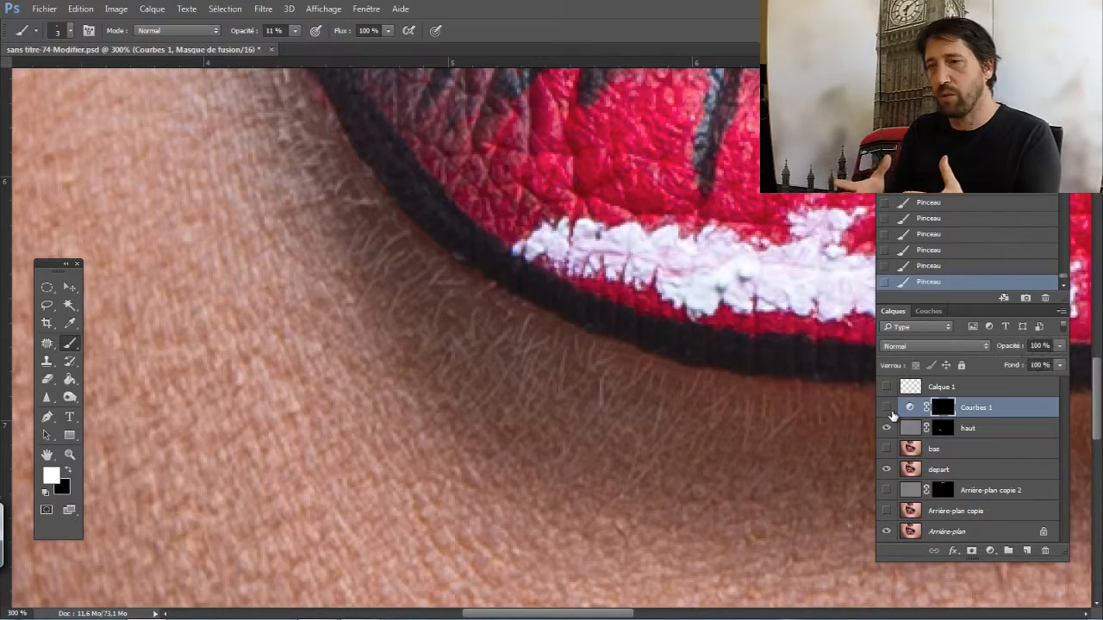
click(887, 409)
key(ctrl+minus)
key(ctrl+minus)
key(ctrl+minus)
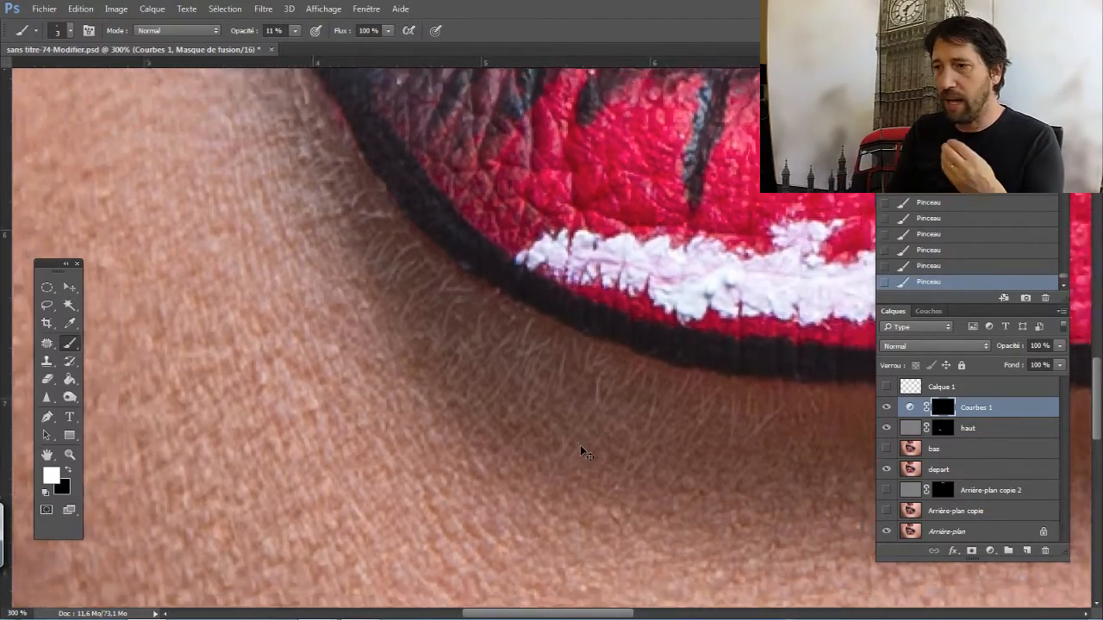
key(ctrl+plus)
key(ctrl+plus)
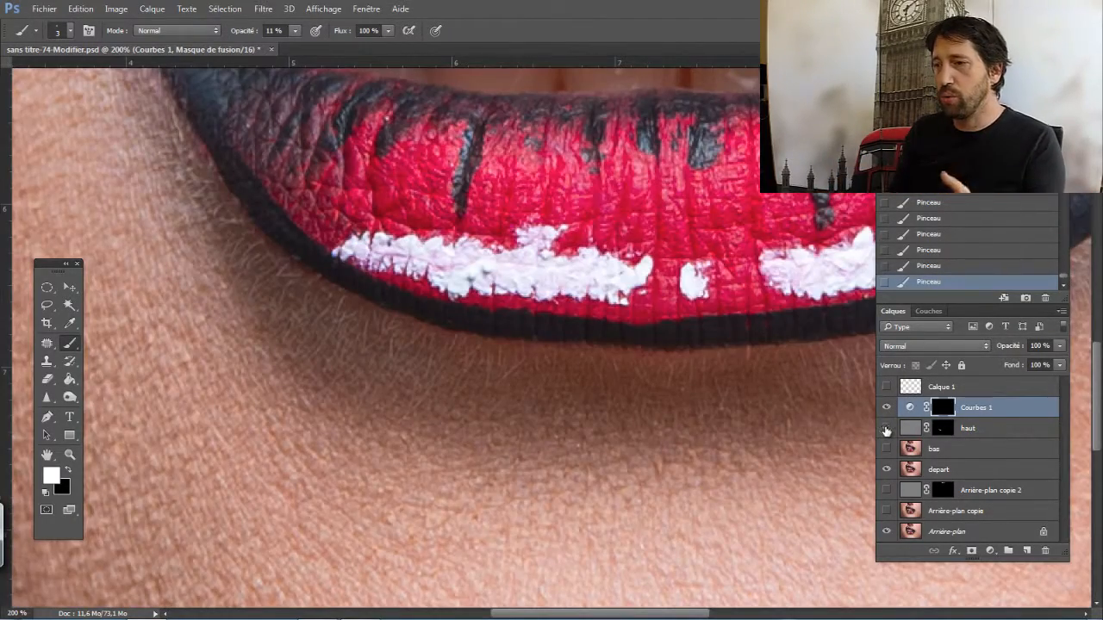
Check the effect of haut and Courbes 1 by switching their visibility, leaving Courbes 1 hidden.
click(887, 428)
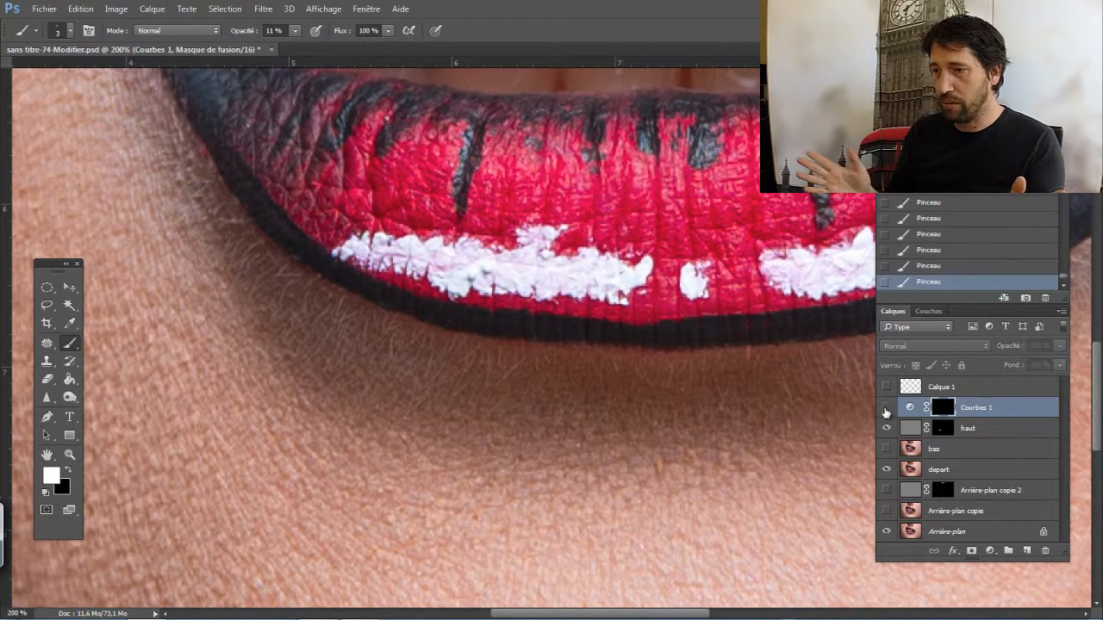
click(887, 408)
click(885, 409)
click(886, 409)
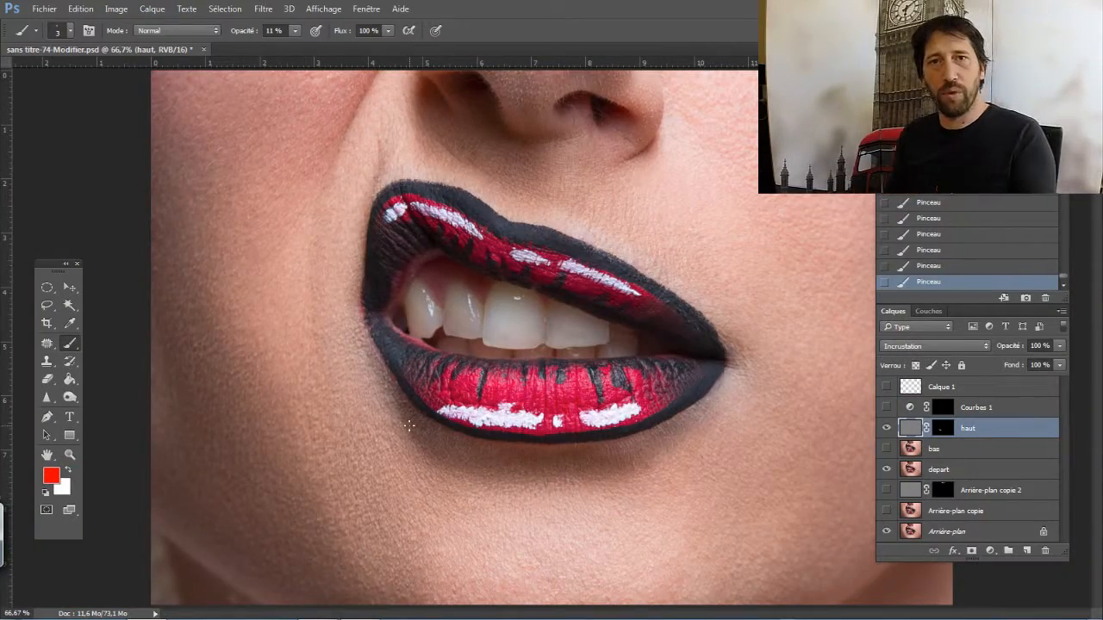
Enlarge the brush to 76 px and paint white on the haut mask over the skin below and beside the lower lip's left corner.
key(ctrl+plus)
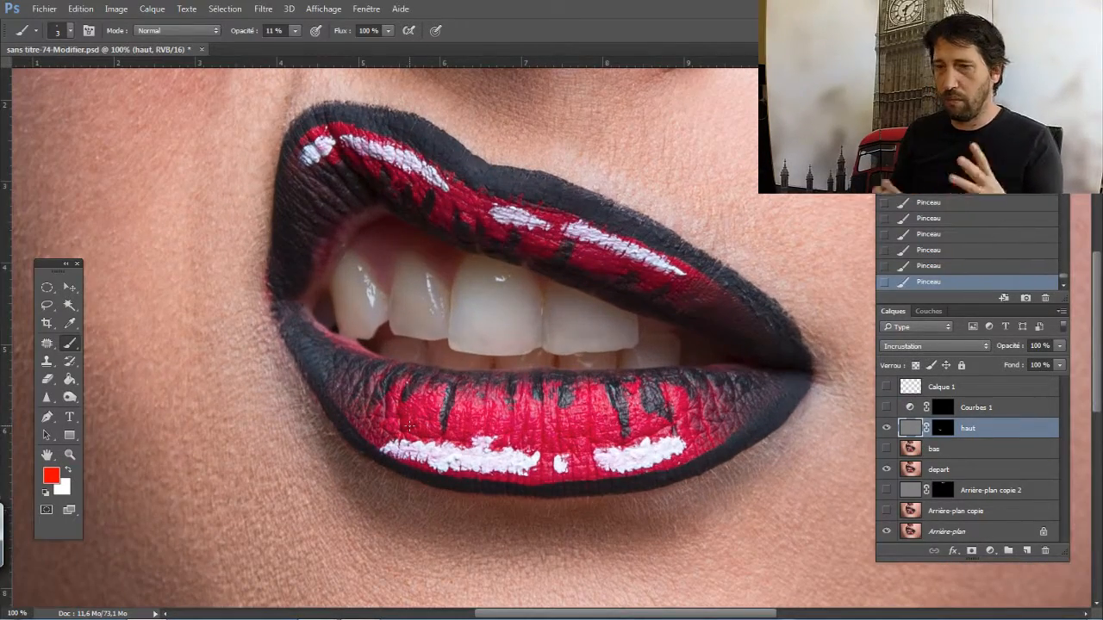
scroll(408, 425, down, 5)
right_click(288, 340)
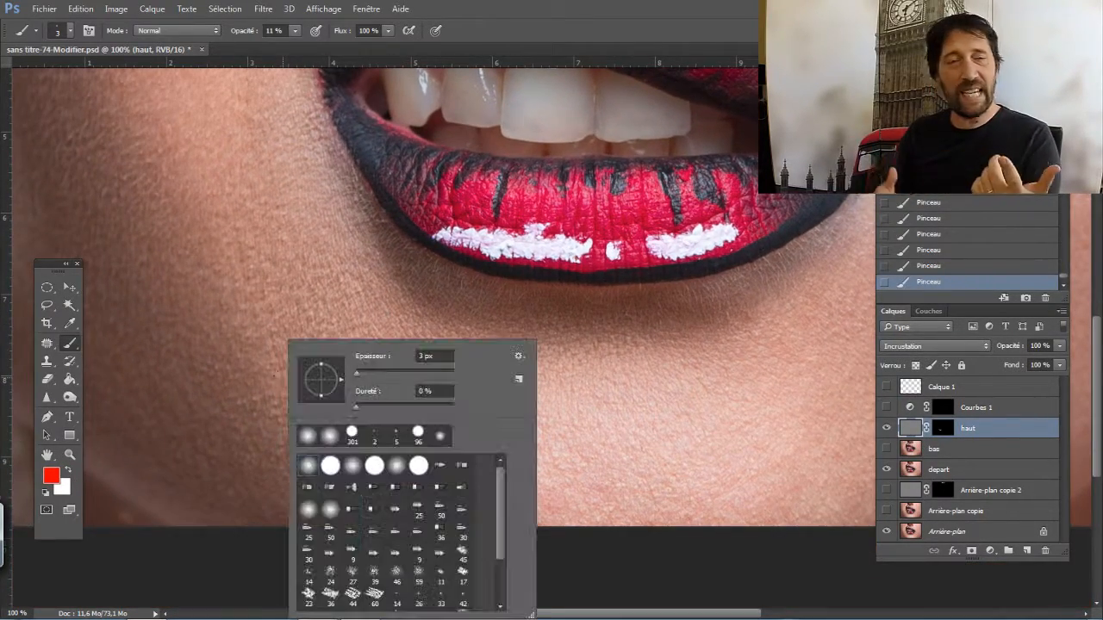
drag(370, 379, 393, 373)
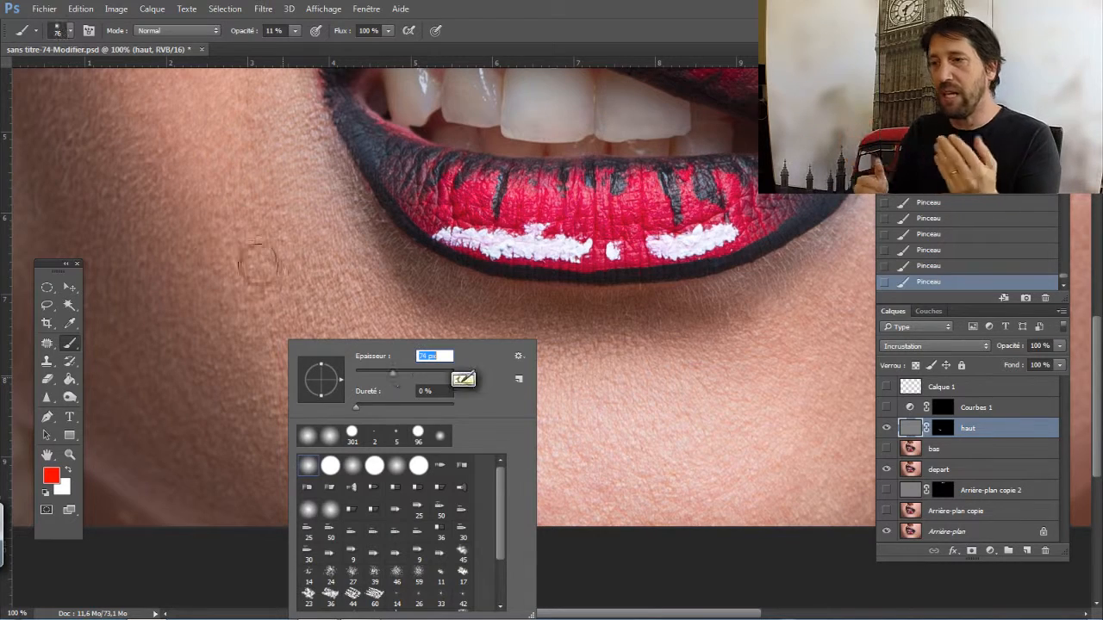
click(263, 221)
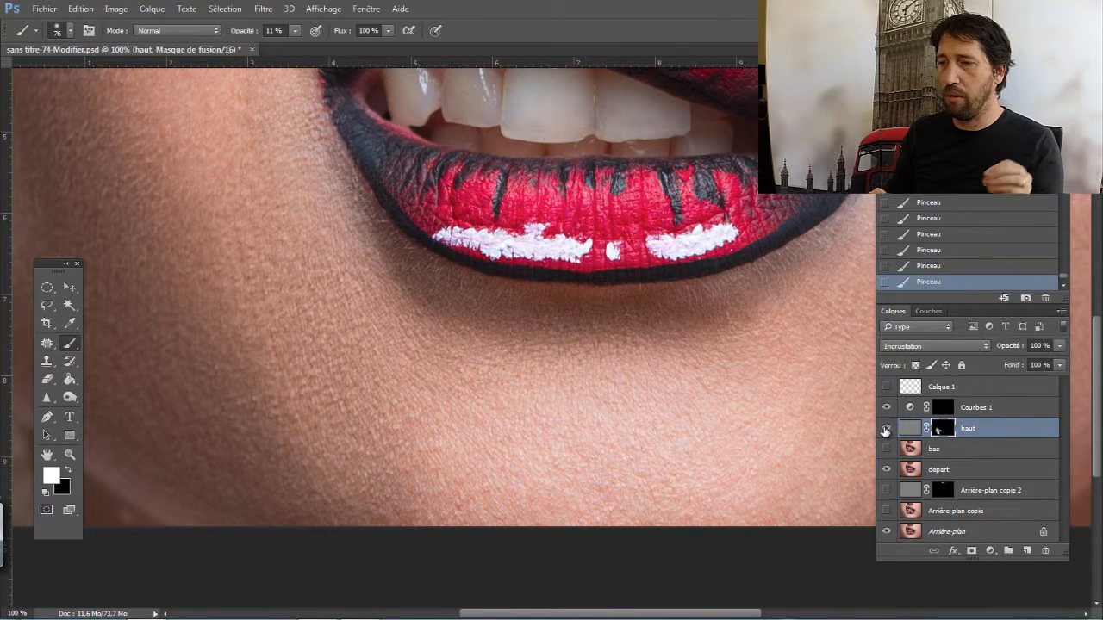
Compare the skin beside the lower lip with the haut layer hidden and shown, up close.
click(886, 428)
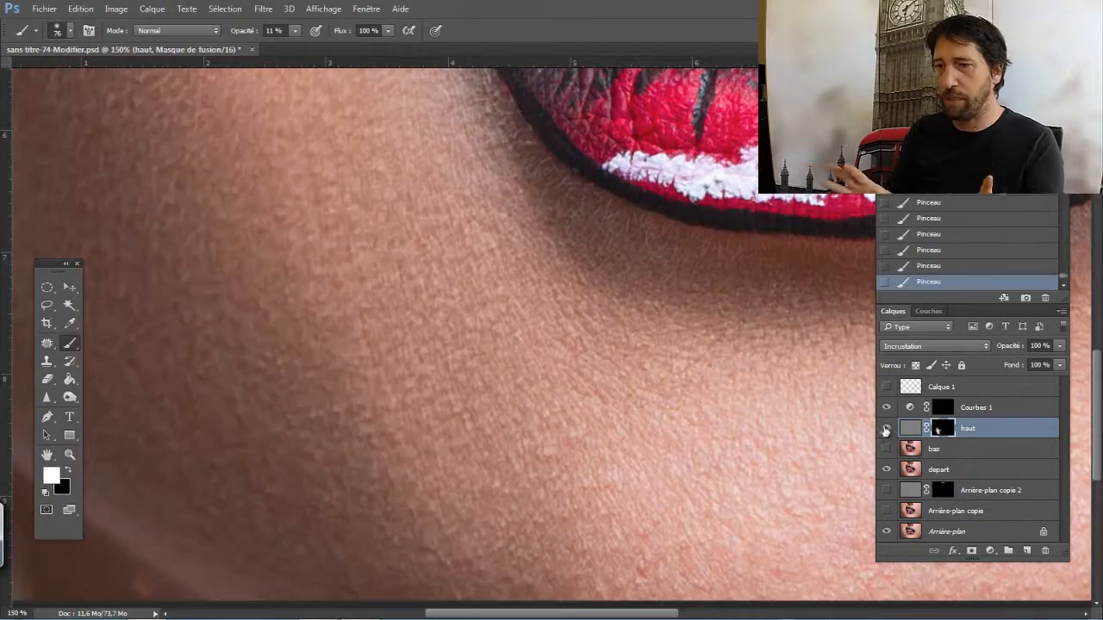
click(888, 429)
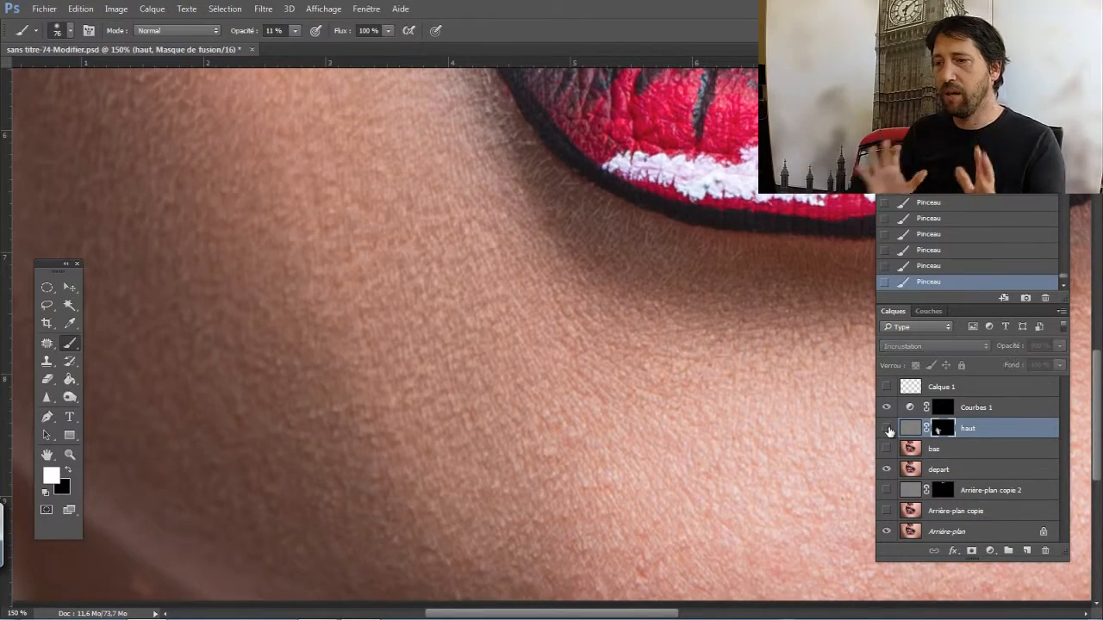
click(886, 429)
click(886, 429)
click(886, 429)
click(887, 429)
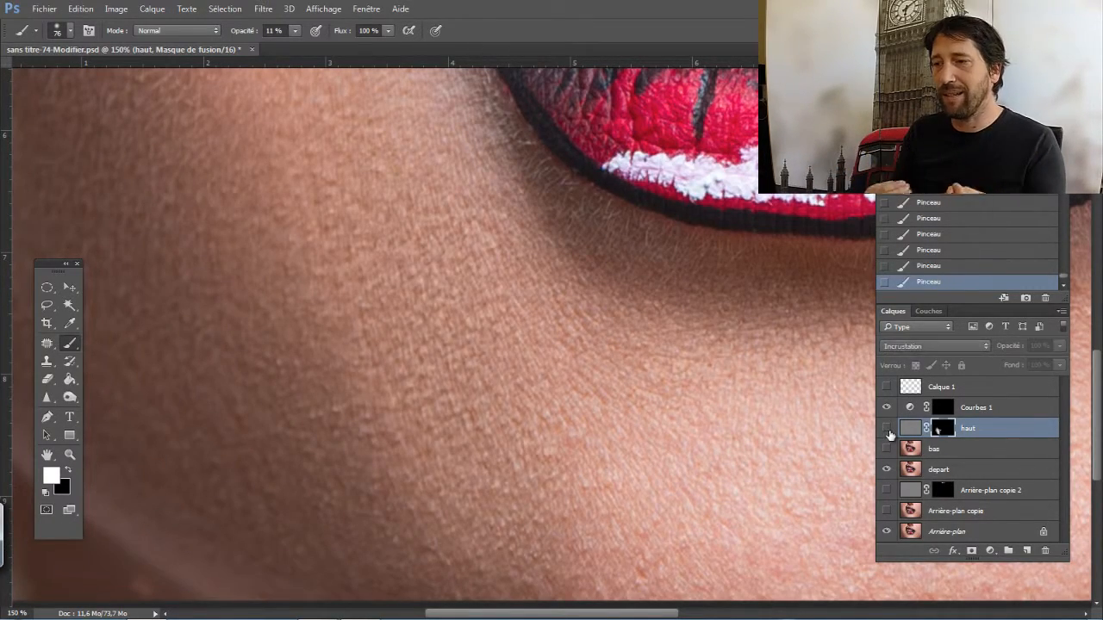
click(887, 429)
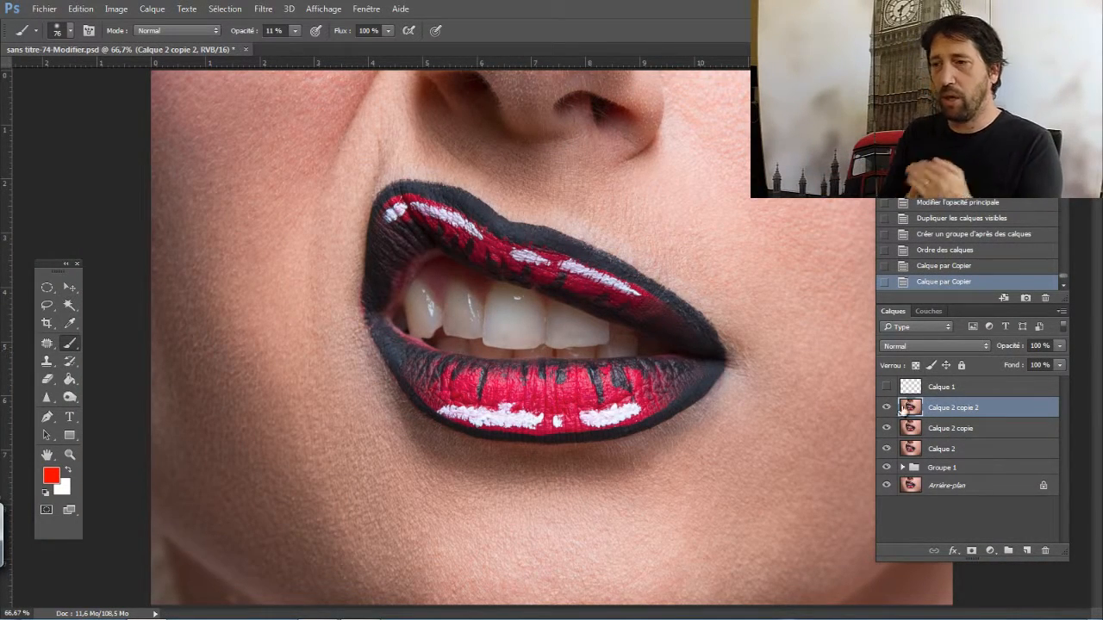
Hide Calque 2 copie 2 and apply Accentuation to Calque 2 copie with gain 100 %, radius 15 pixels and threshold 15.
click(887, 408)
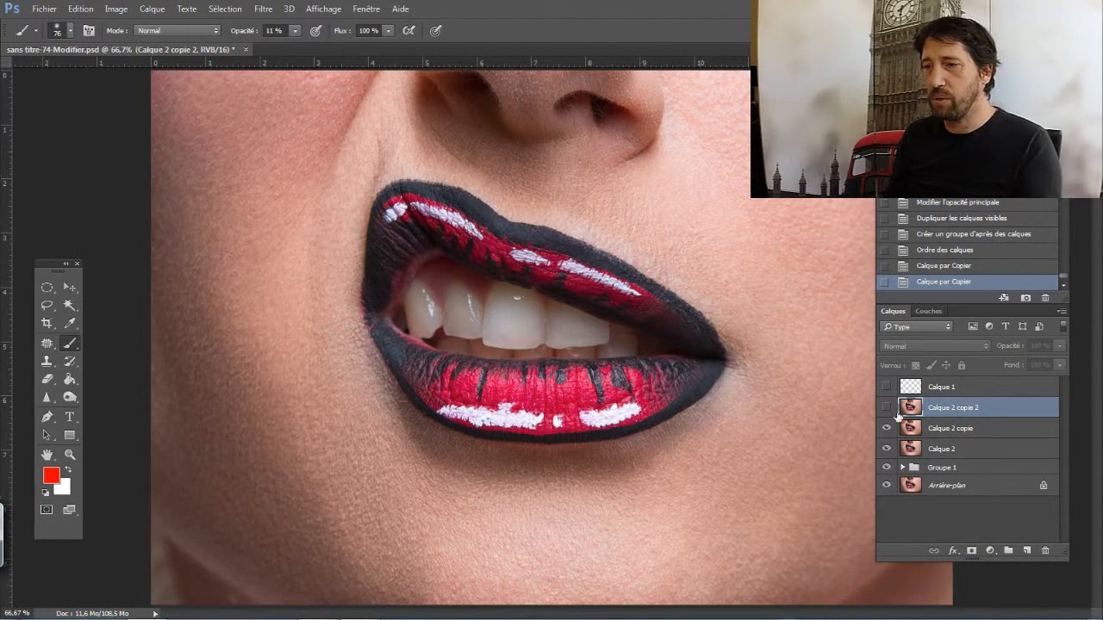
click(948, 428)
click(263, 8)
mouse_move(371, 254)
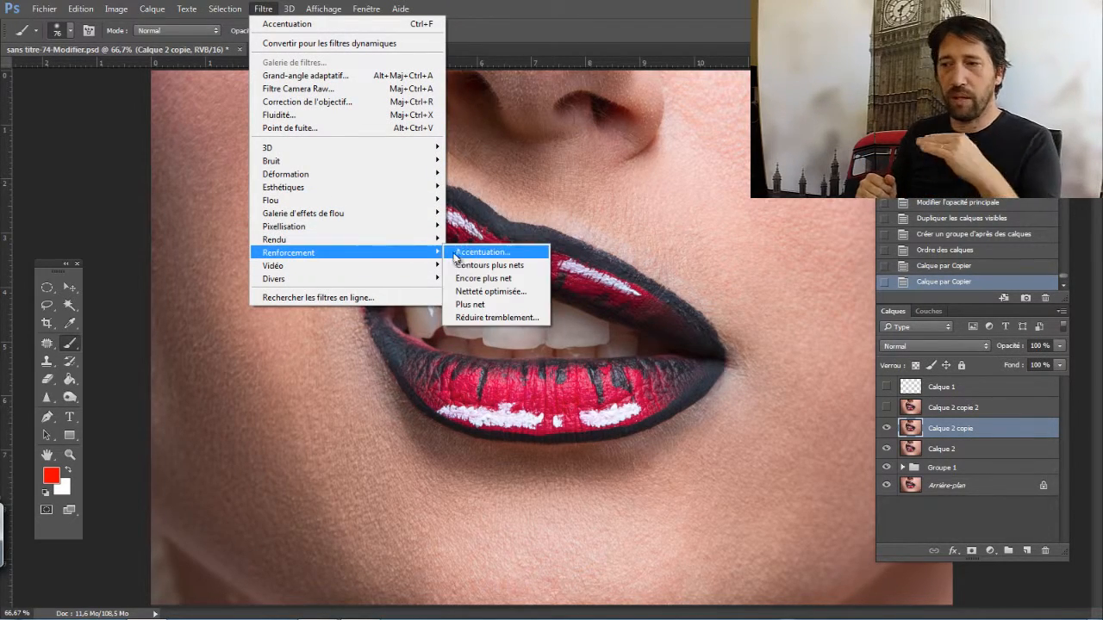
click(461, 255)
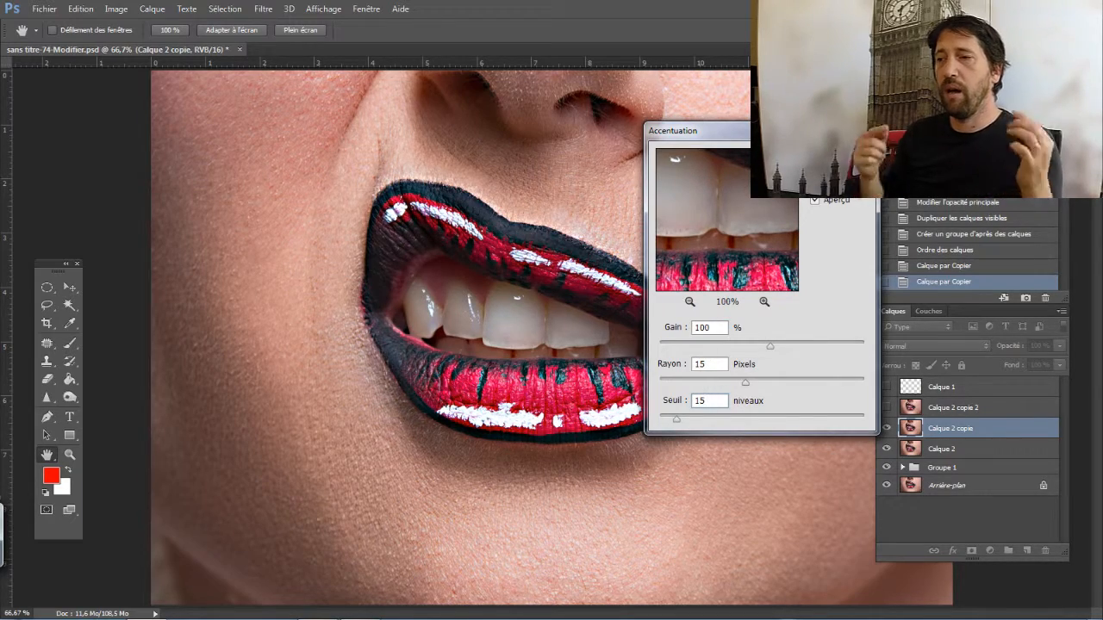
key(Return)
Show Calque 2 copie 2 and apply the inverted Calque 2 copie image to it using Addition, opacity 100 %, scale 2 and offset 0.
click(886, 408)
click(955, 410)
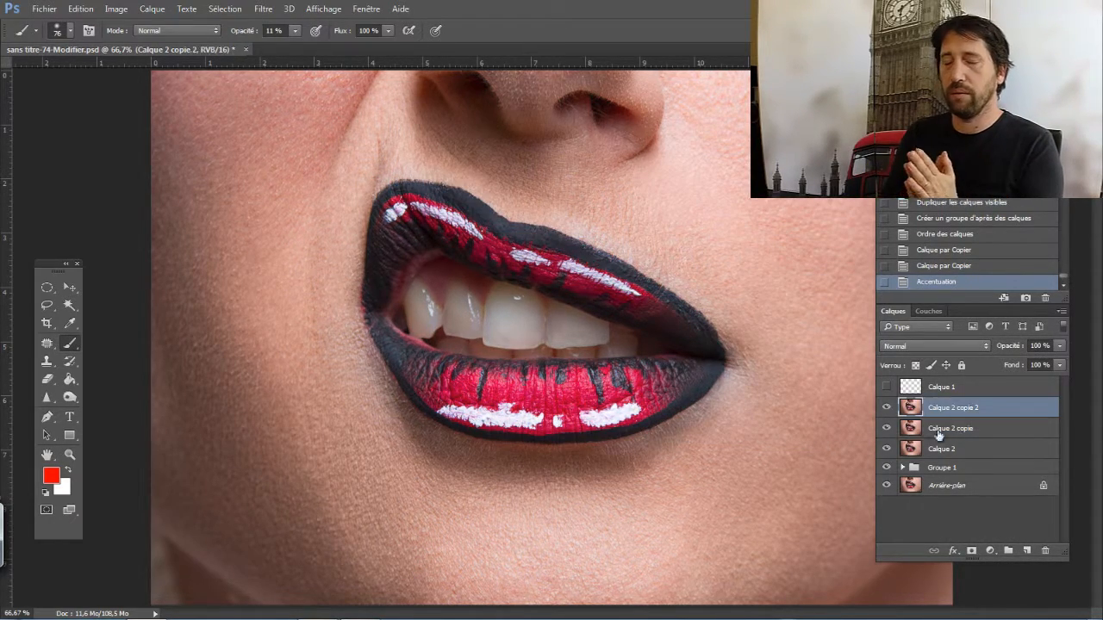
click(116, 9)
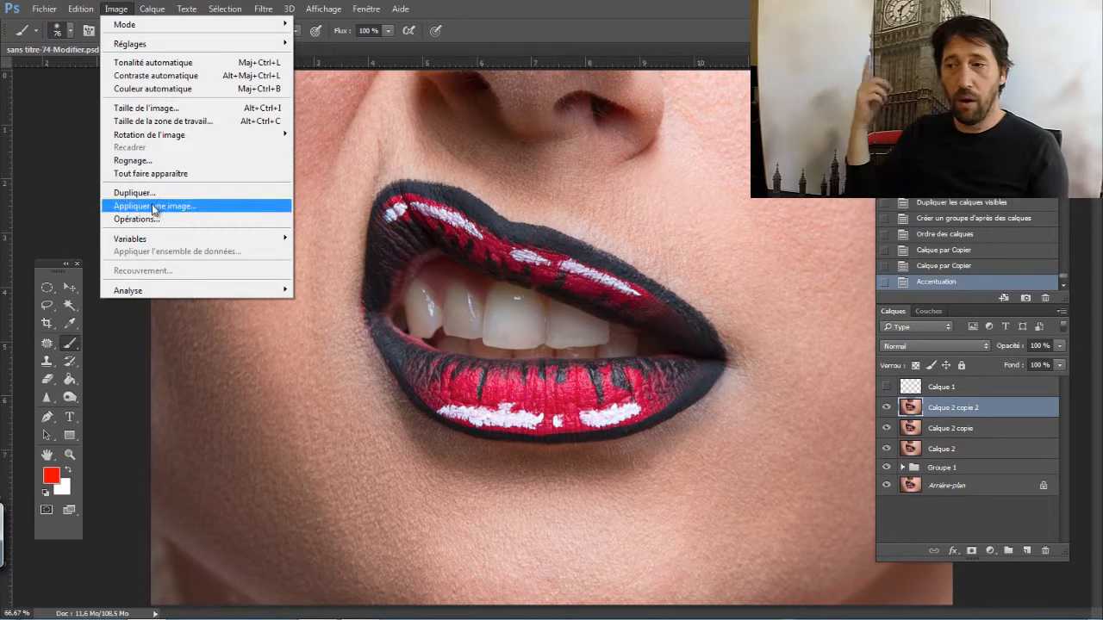
click(154, 207)
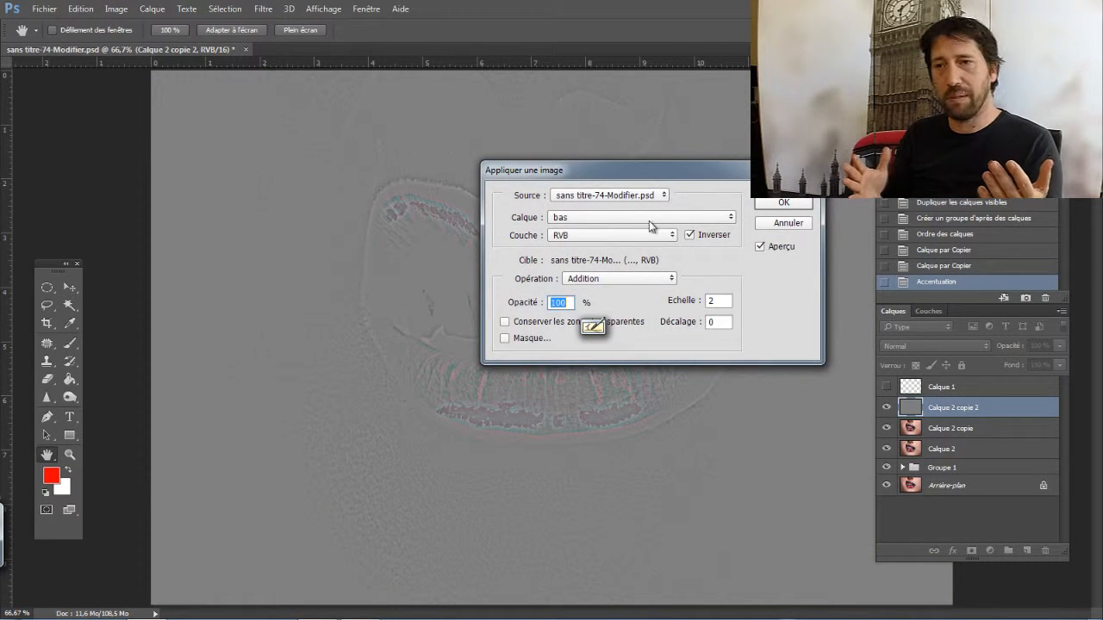
click(649, 223)
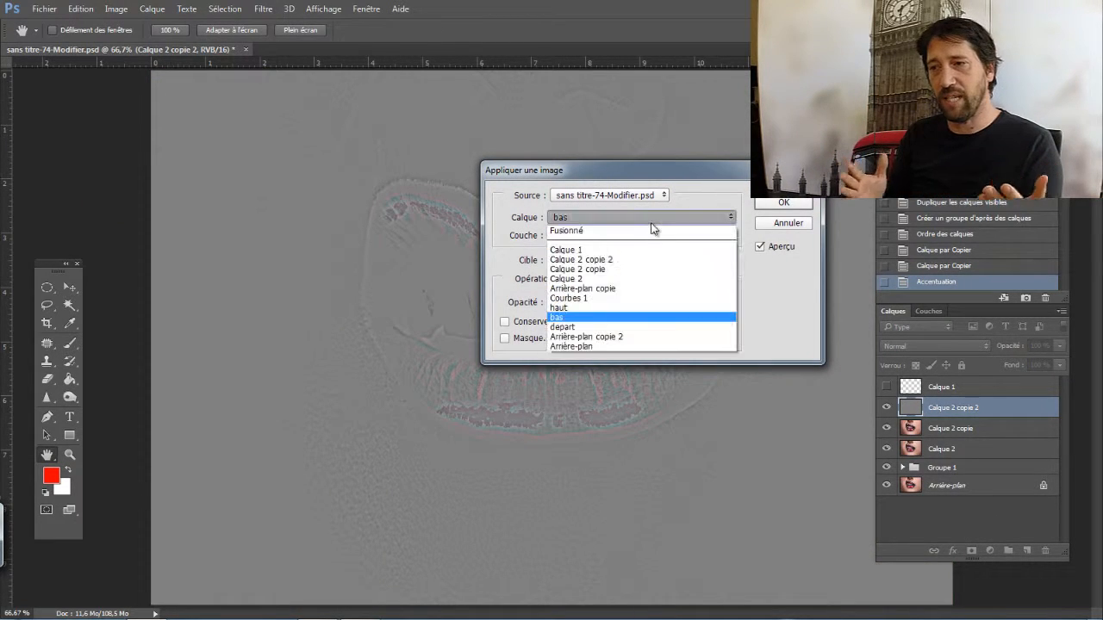
click(646, 268)
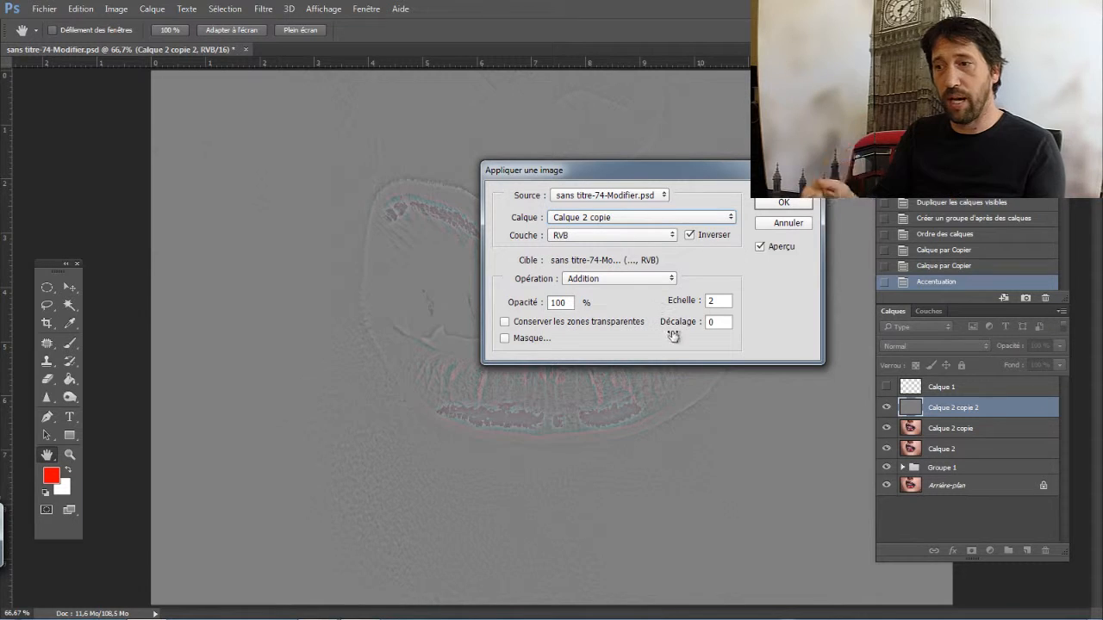
click(690, 236)
click(690, 236)
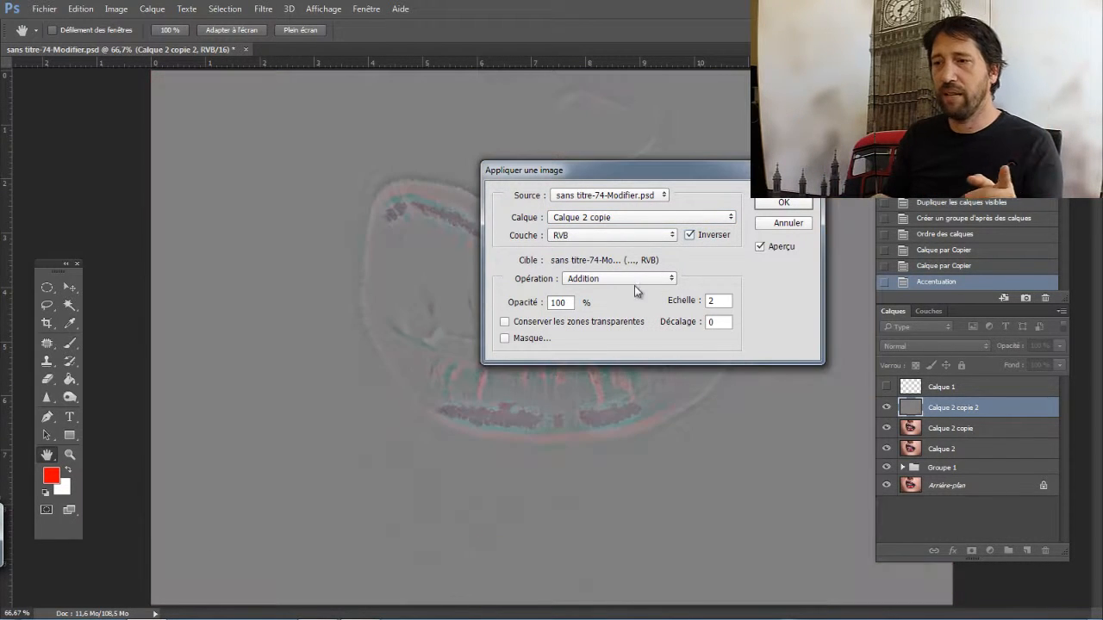
click(635, 281)
click(646, 500)
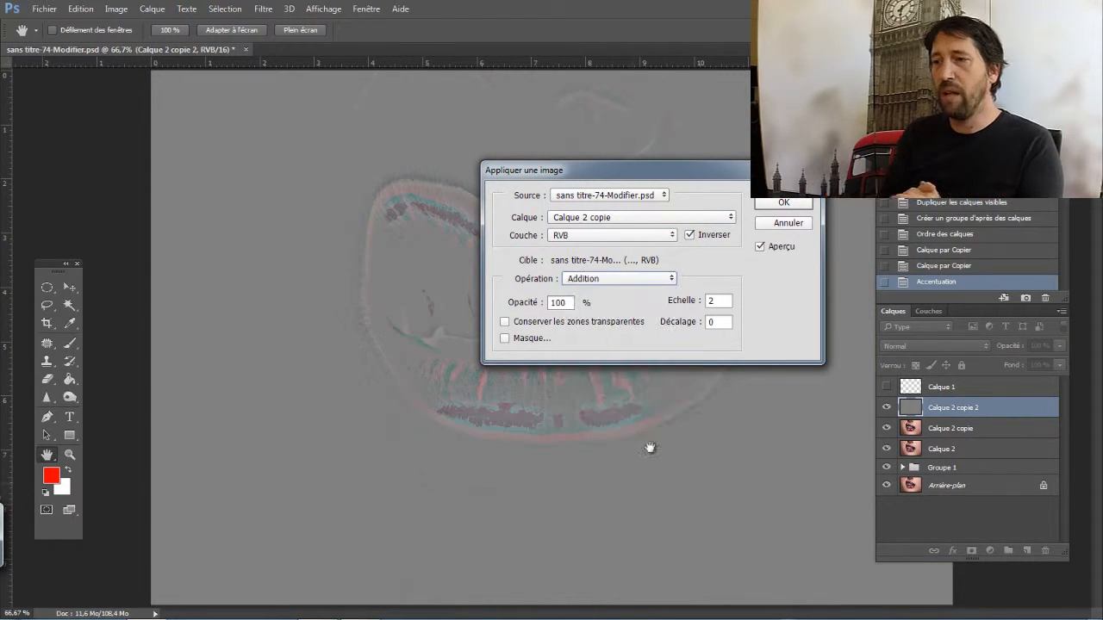
click(780, 203)
Blend Calque 2 copie 2 in Incrustation mode with a black layer mask, keeping Calque 2 copie hidden.
click(909, 346)
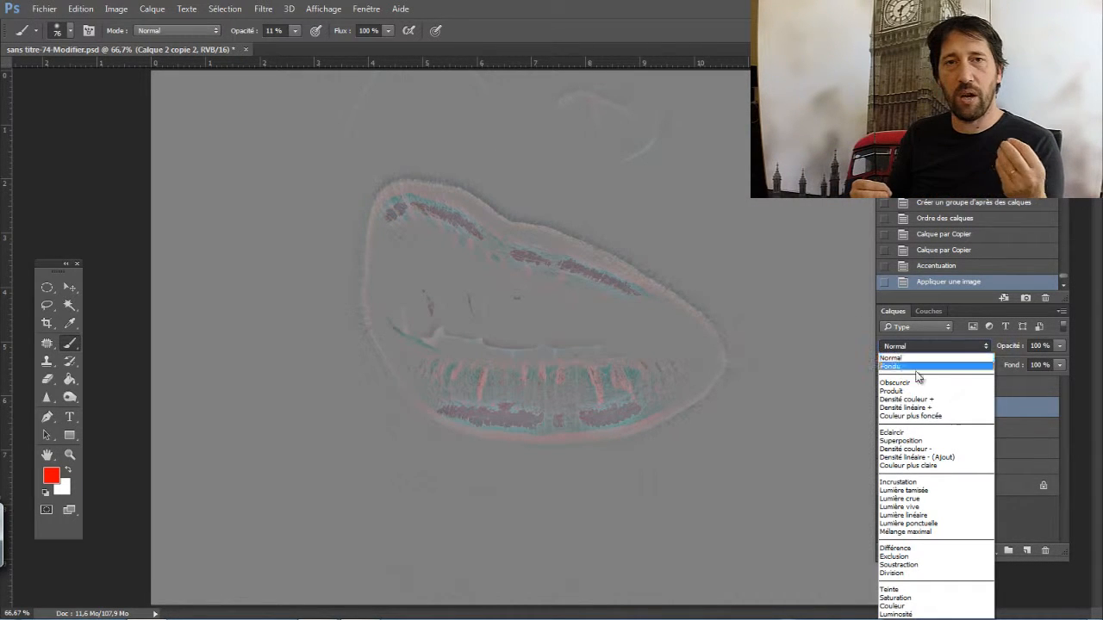
click(902, 483)
alt+click(971, 551)
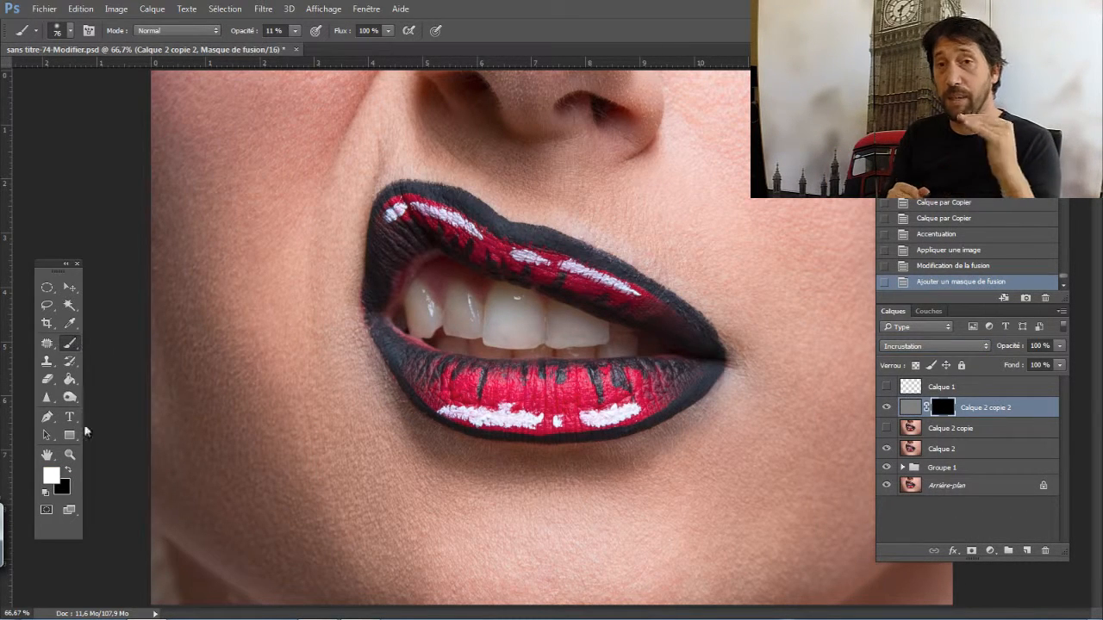
Paint white on the Calque 2 copie 2 mask over the upper lip, and over the lower lip at 27 % brush opacity.
mouse_move(418, 215)
mouse_down()
mouse_move(661, 311)
mouse_move(481, 240)
mouse_up()
mouse_move(481, 241)
mouse_down()
mouse_move(651, 307)
mouse_move(679, 368)
mouse_up()
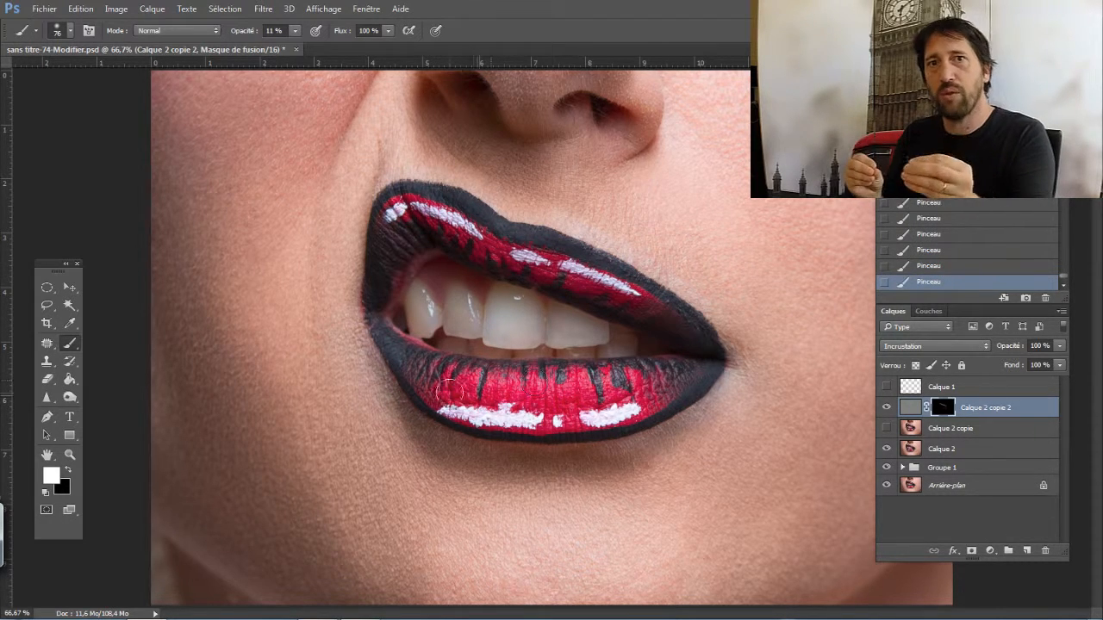
key(2)
key(7)
mouse_move(475, 383)
mouse_down()
mouse_move(396, 336)
mouse_move(602, 384)
mouse_move(468, 375)
mouse_move(686, 389)
mouse_up()
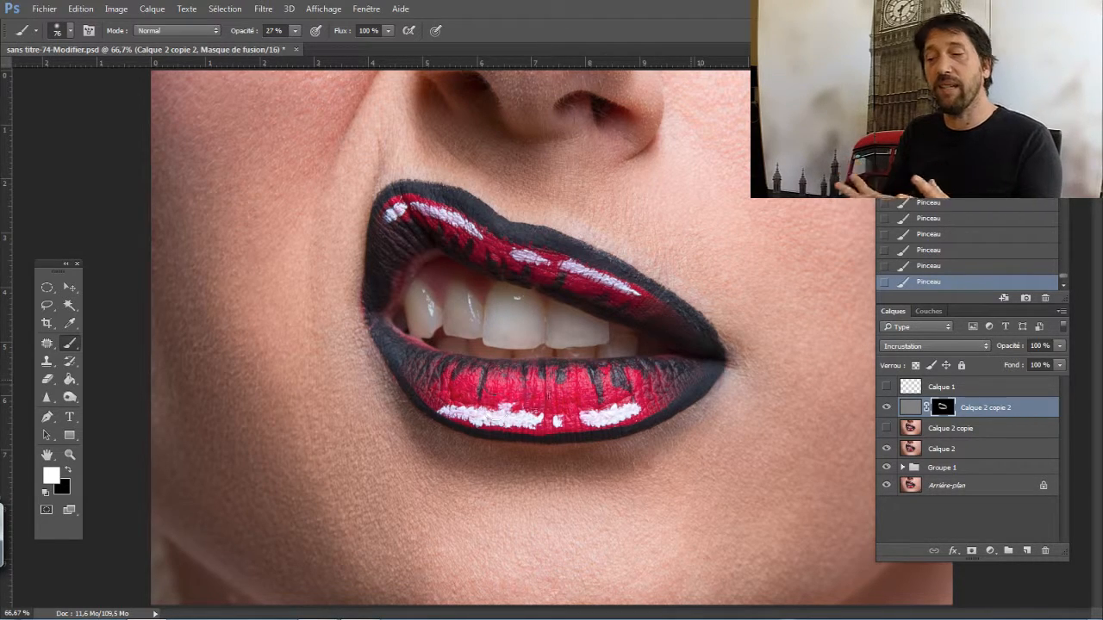